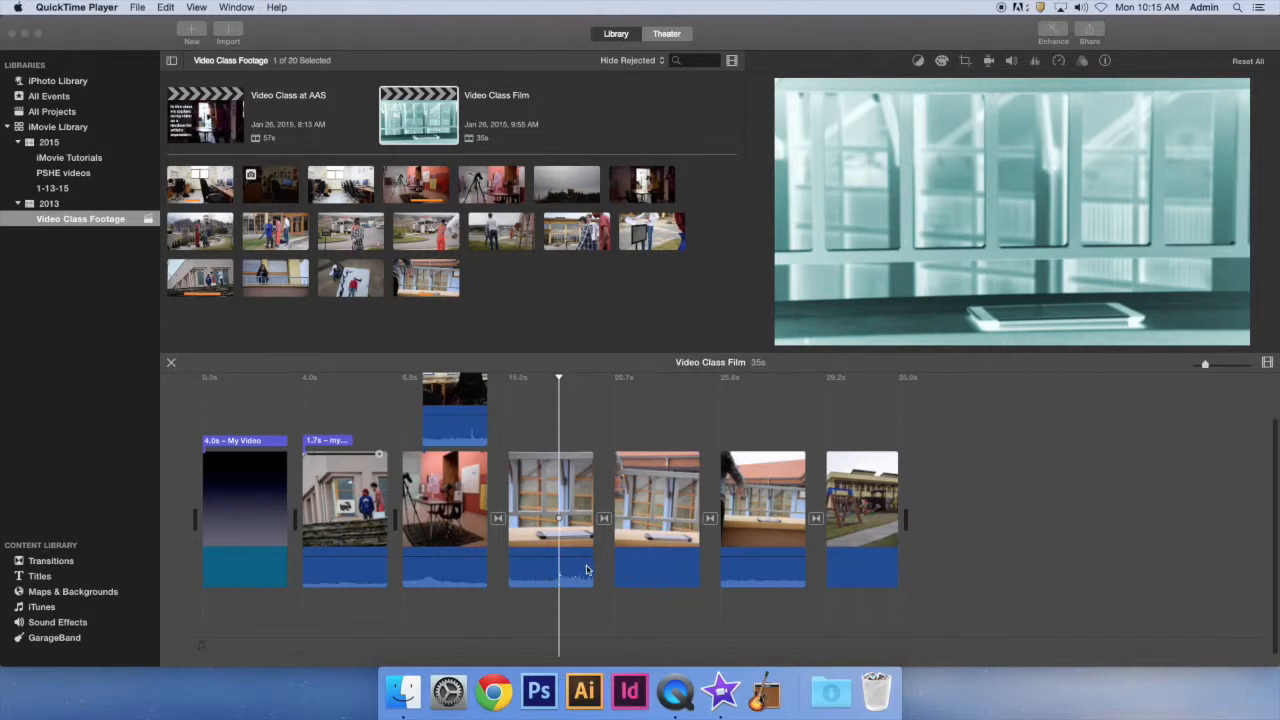
- Turn the timeline's audio waveforms off and back on
click(1268, 365)
click(1268, 365)
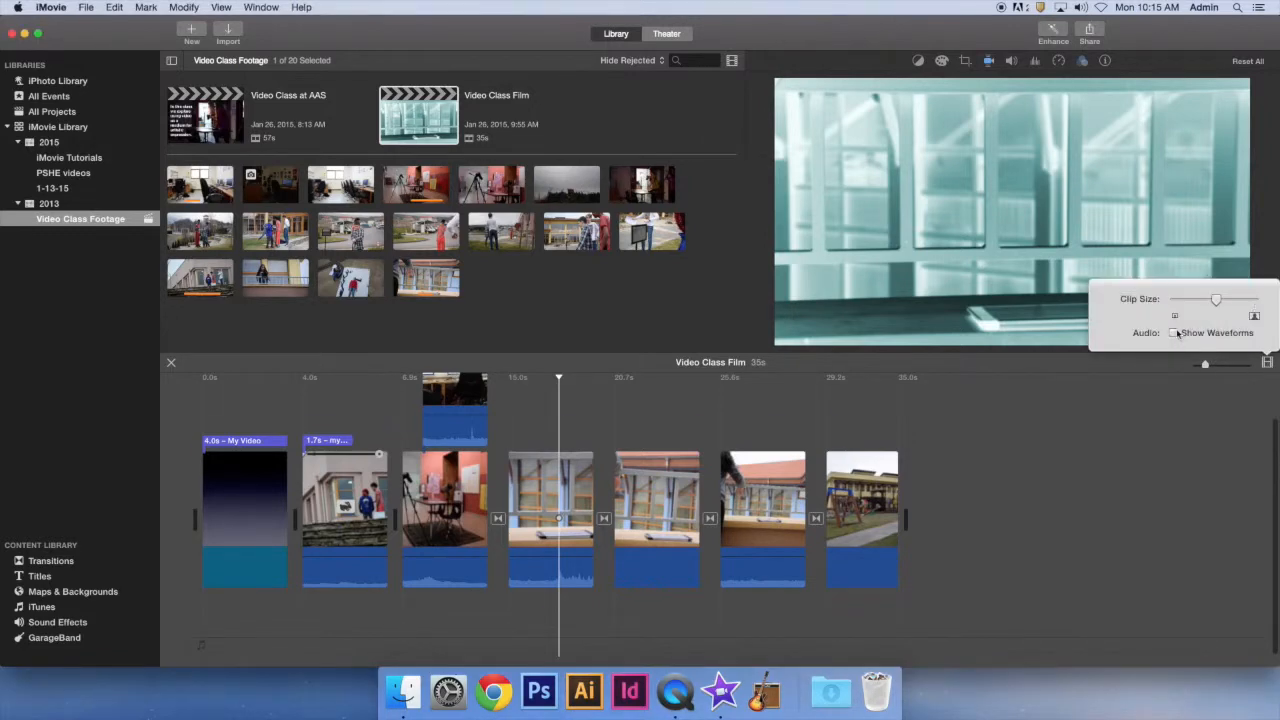
click(1177, 333)
click(1177, 333)
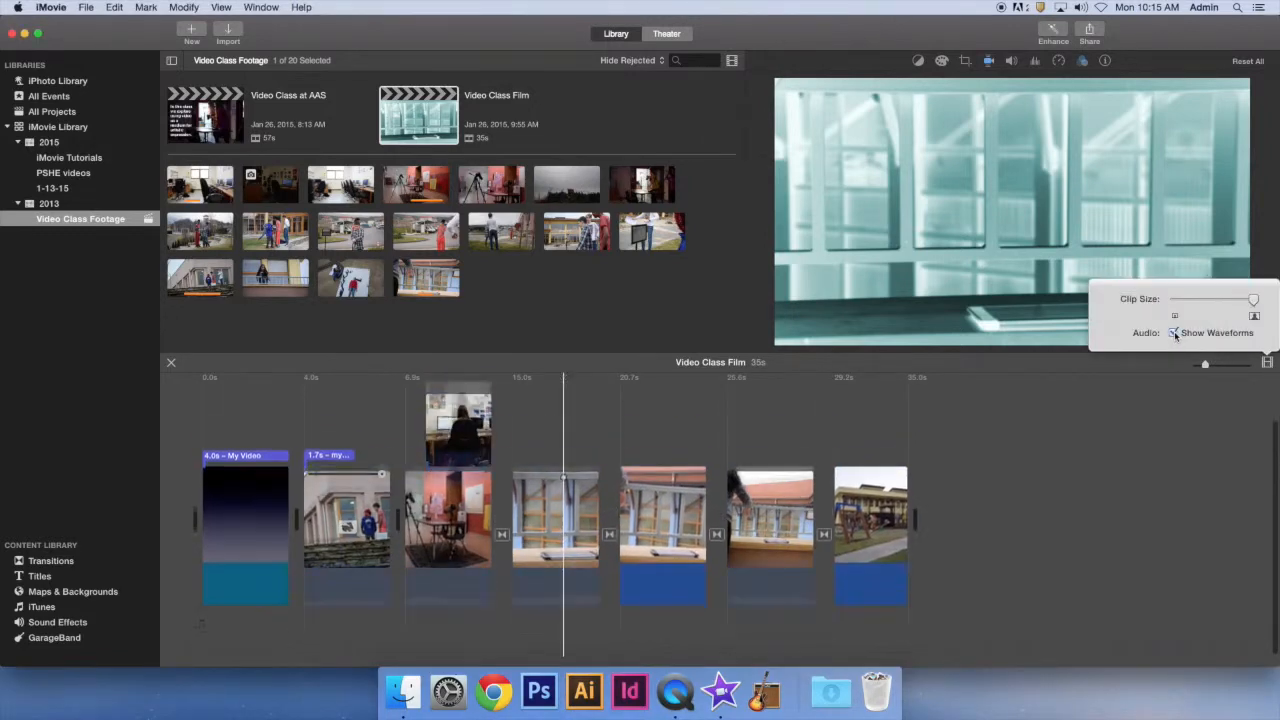
click(1268, 365)
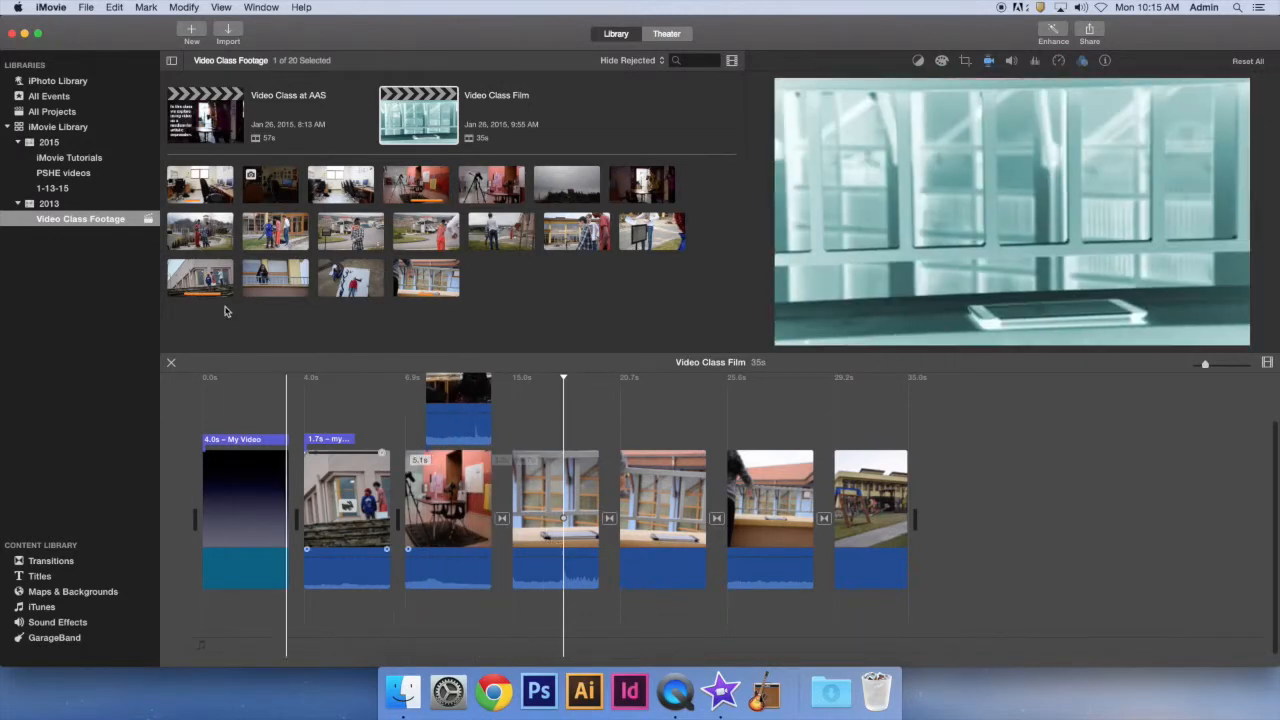
- Turn on audio skimming for the timeline
click(183, 8)
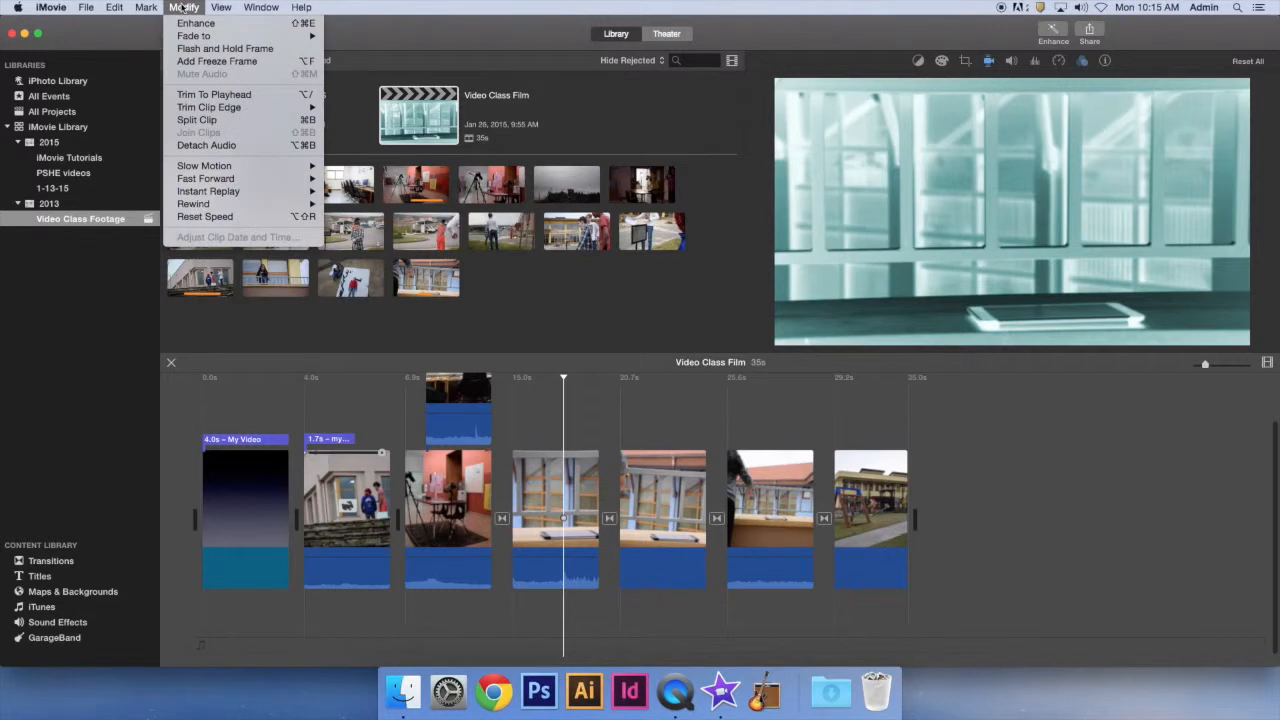
mouse_move(221, 7)
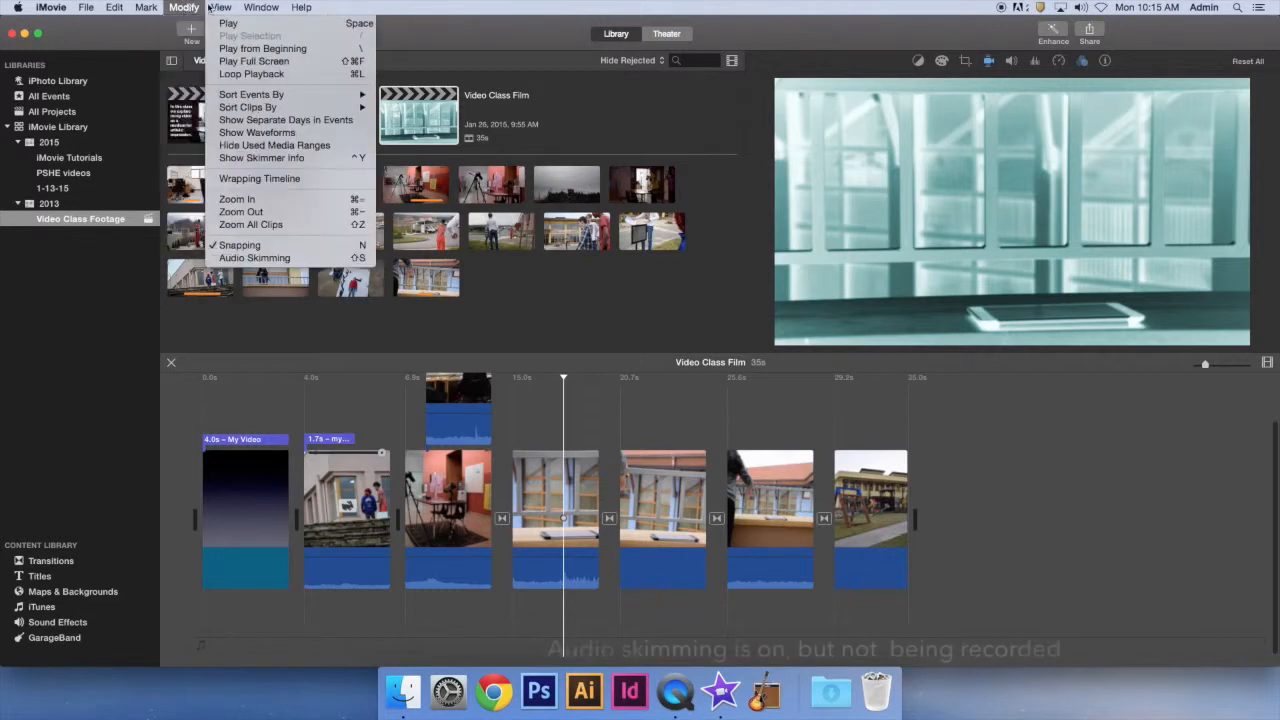
click(255, 257)
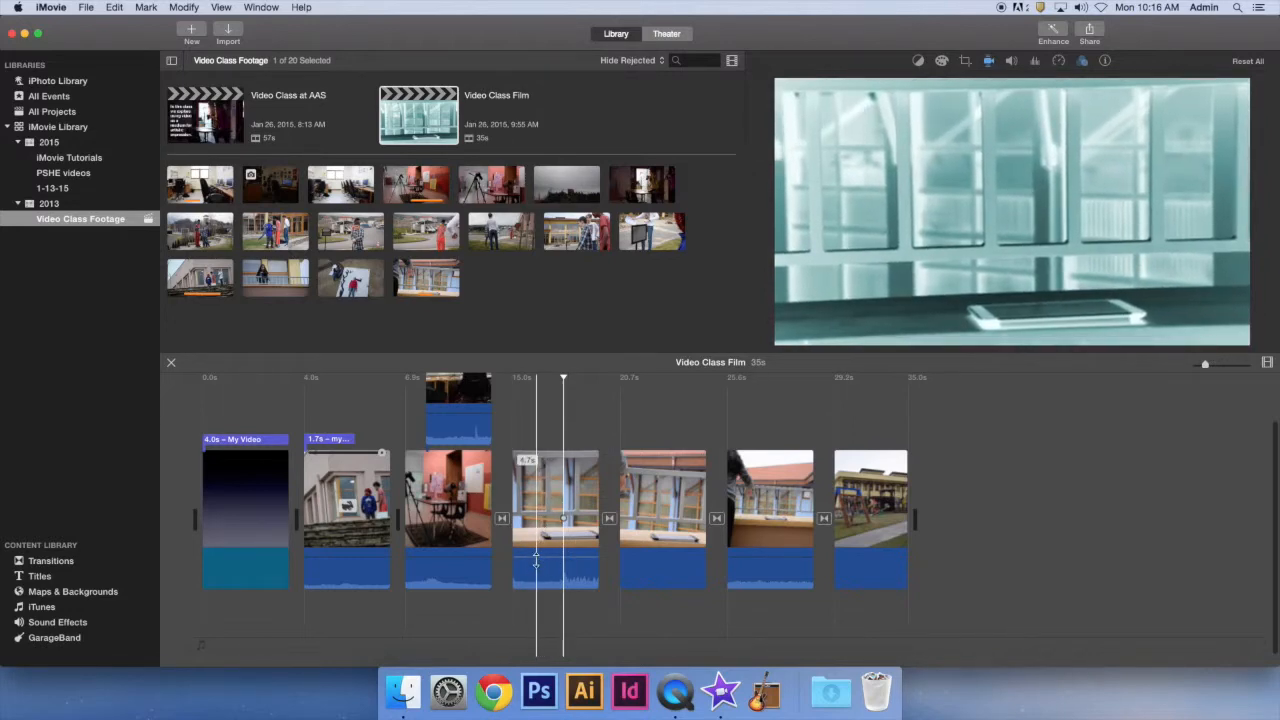
- Raise the volume of the first tablet-and-railing clip in the timeline to 250%
mouse_move(549, 558)
mouse_down()
mouse_move(549, 522)
mouse_move(547, 557)
mouse_up()
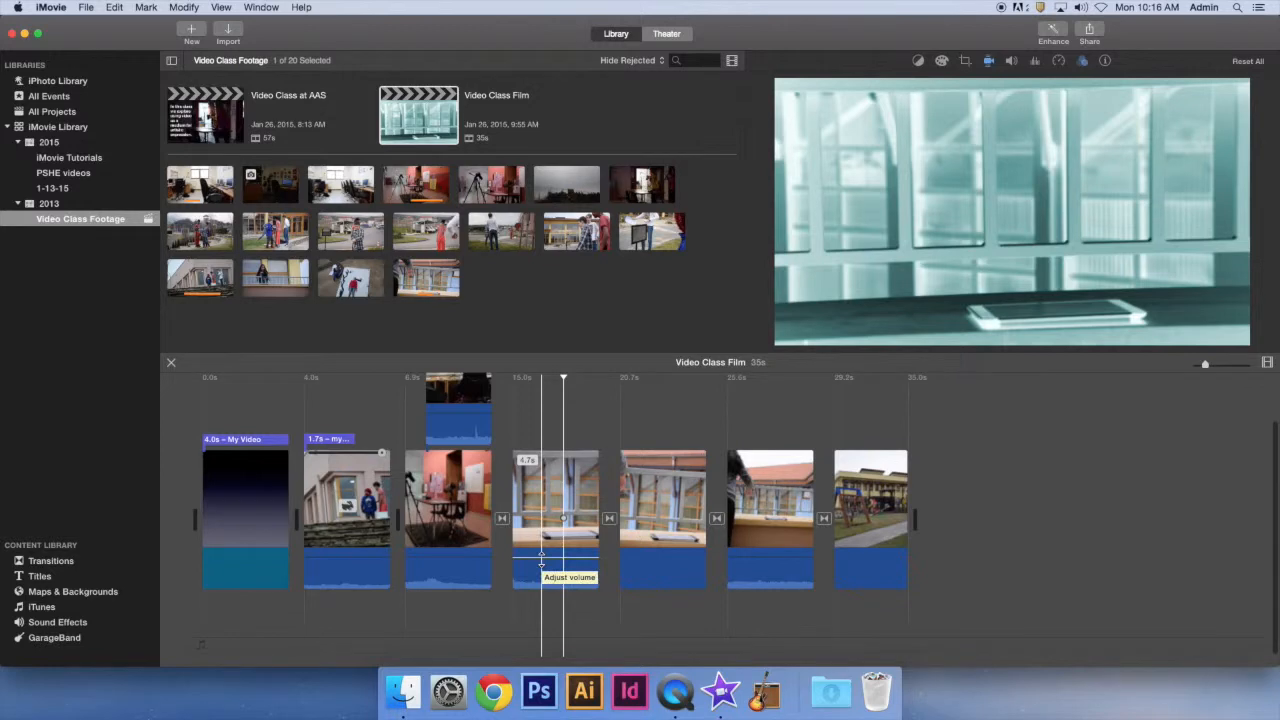
mouse_move(541, 560)
mouse_down()
mouse_move(540, 598)
mouse_move(545, 555)
mouse_up()
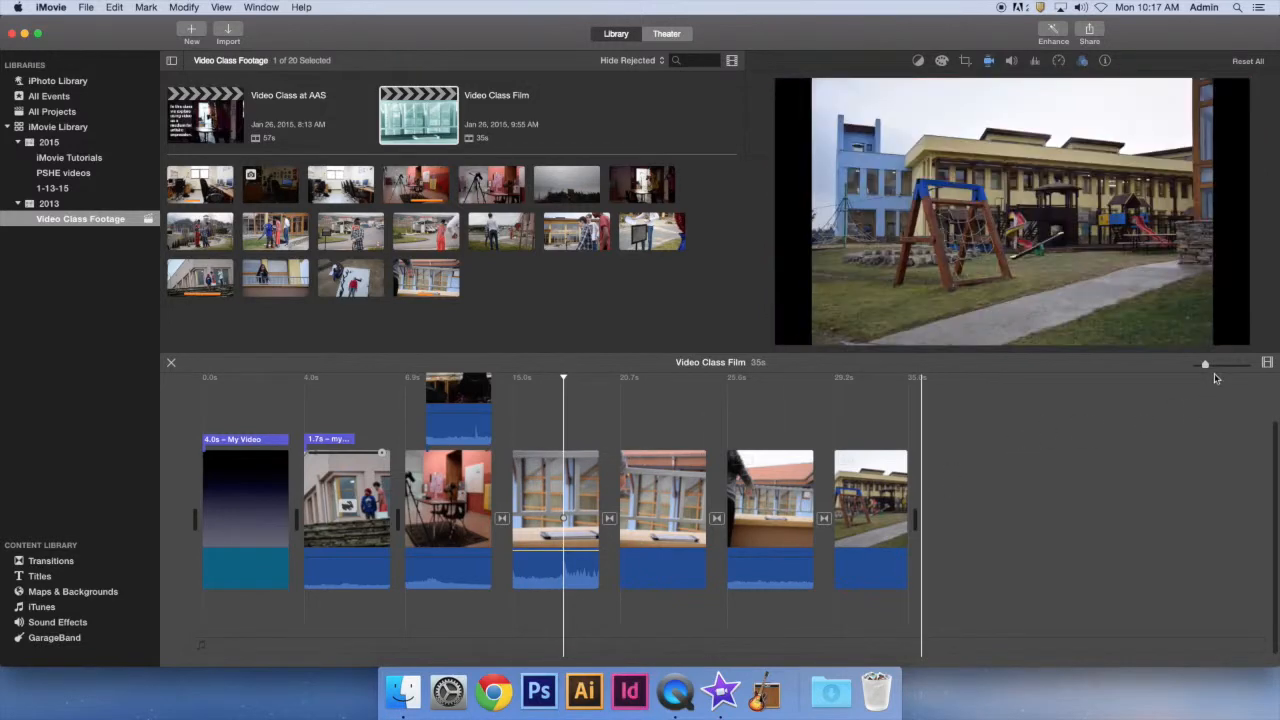
- Add two volume keyframes at the start of the tablet clip, with the first at 0% on the clip's edge, and play the fade-in
click(1230, 366)
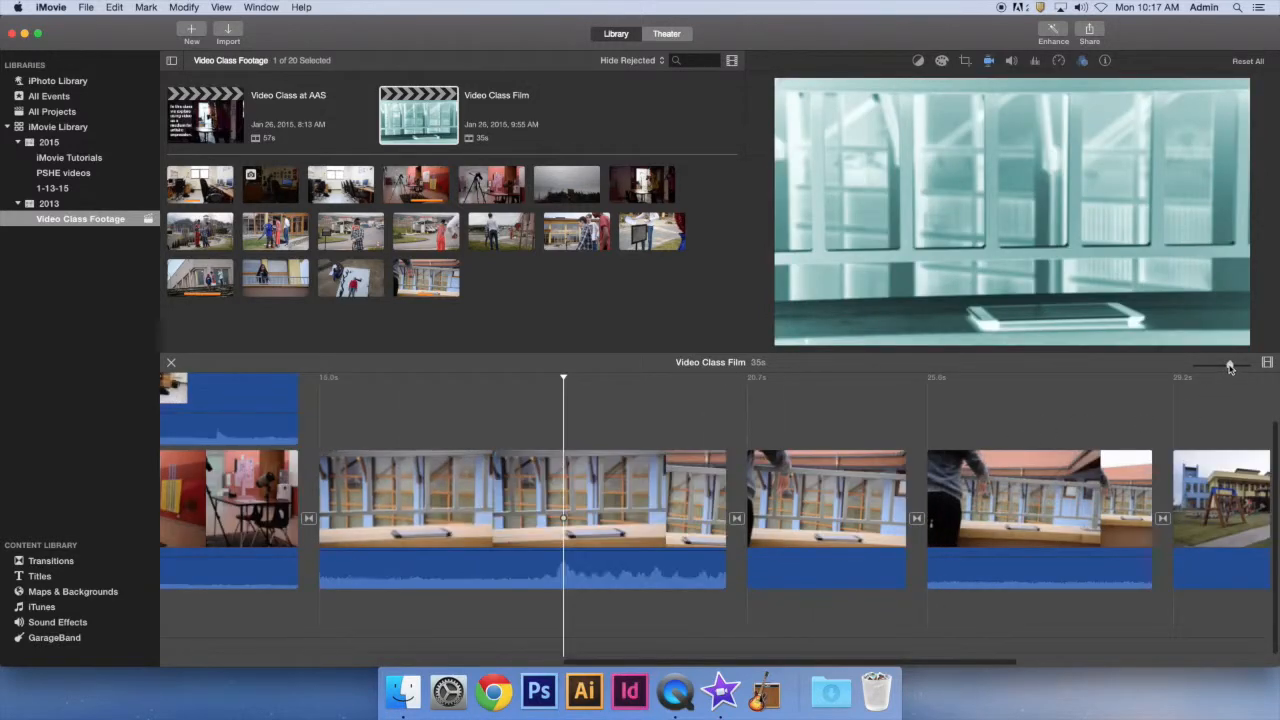
drag(1231, 366, 1238, 366)
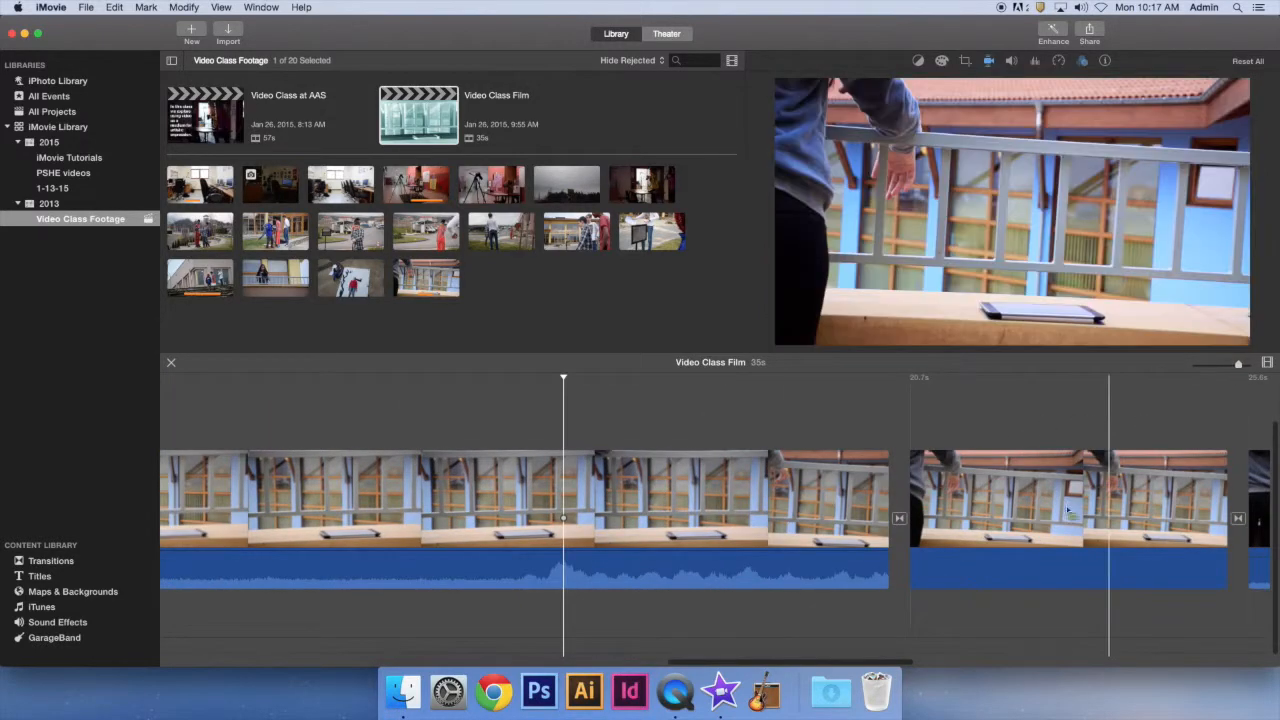
drag(890, 667, 791, 667)
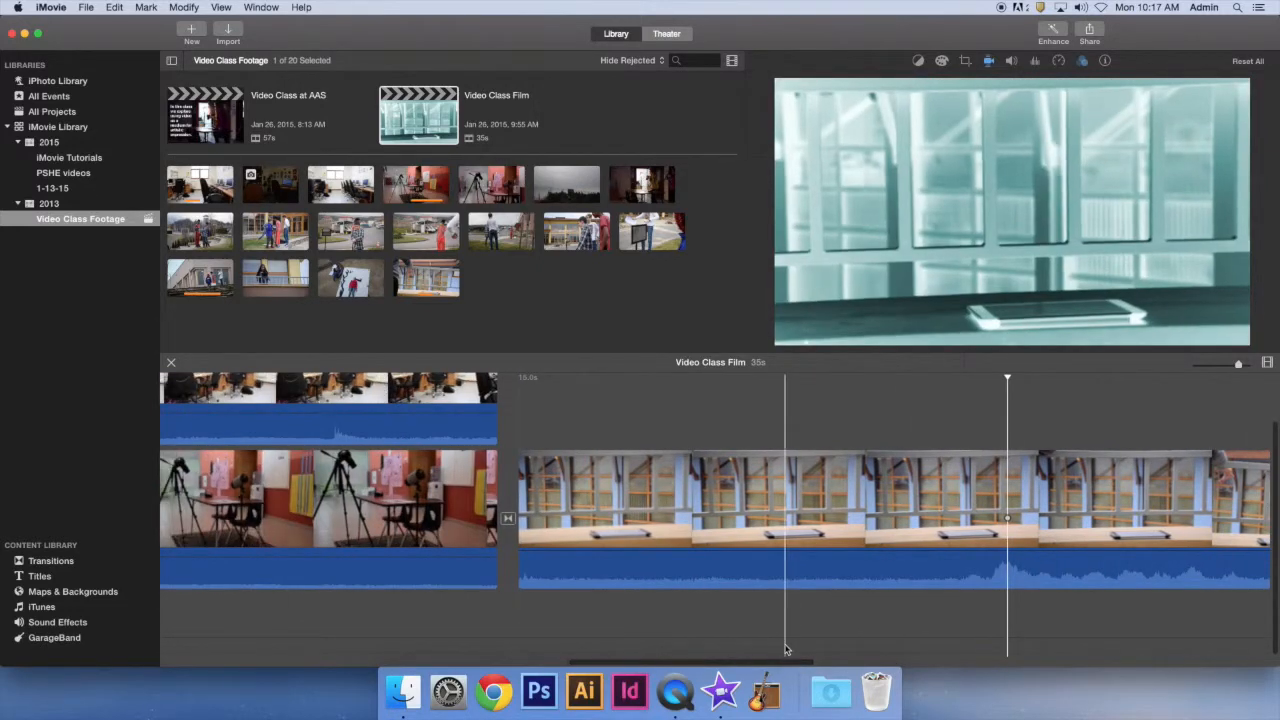
alt+click(544, 551)
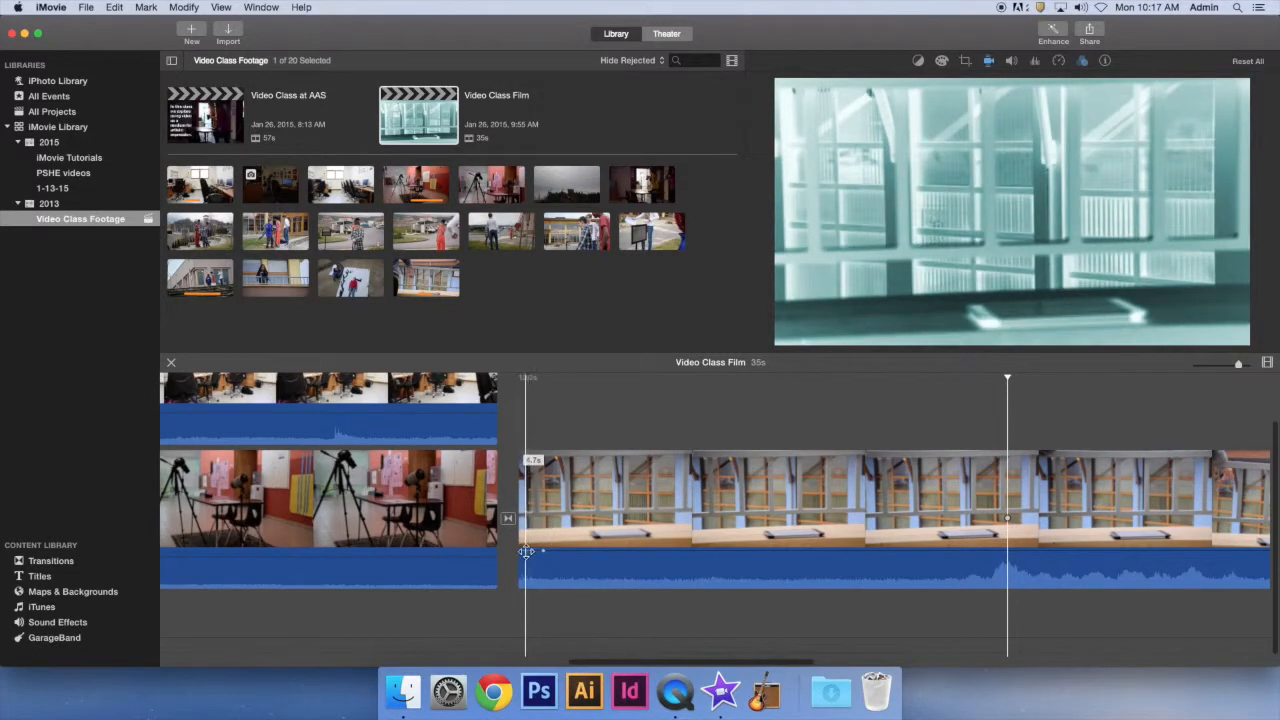
drag(527, 552, 518, 606)
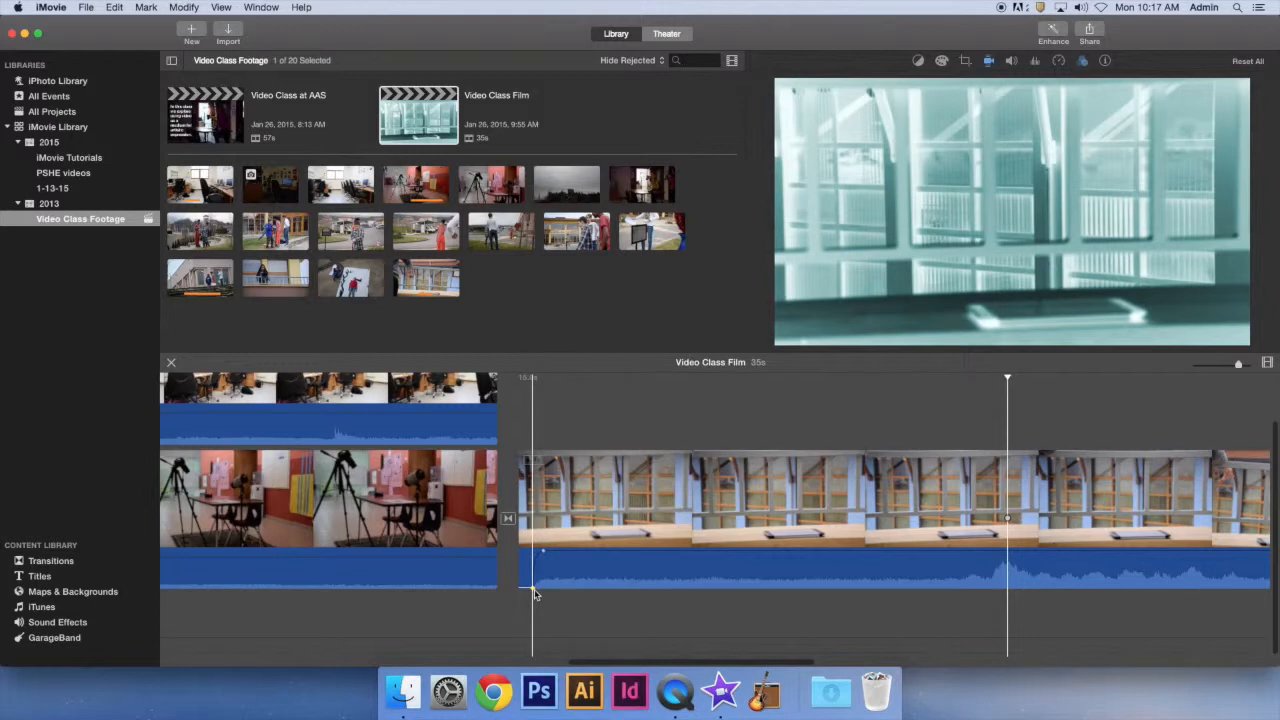
click(532, 592)
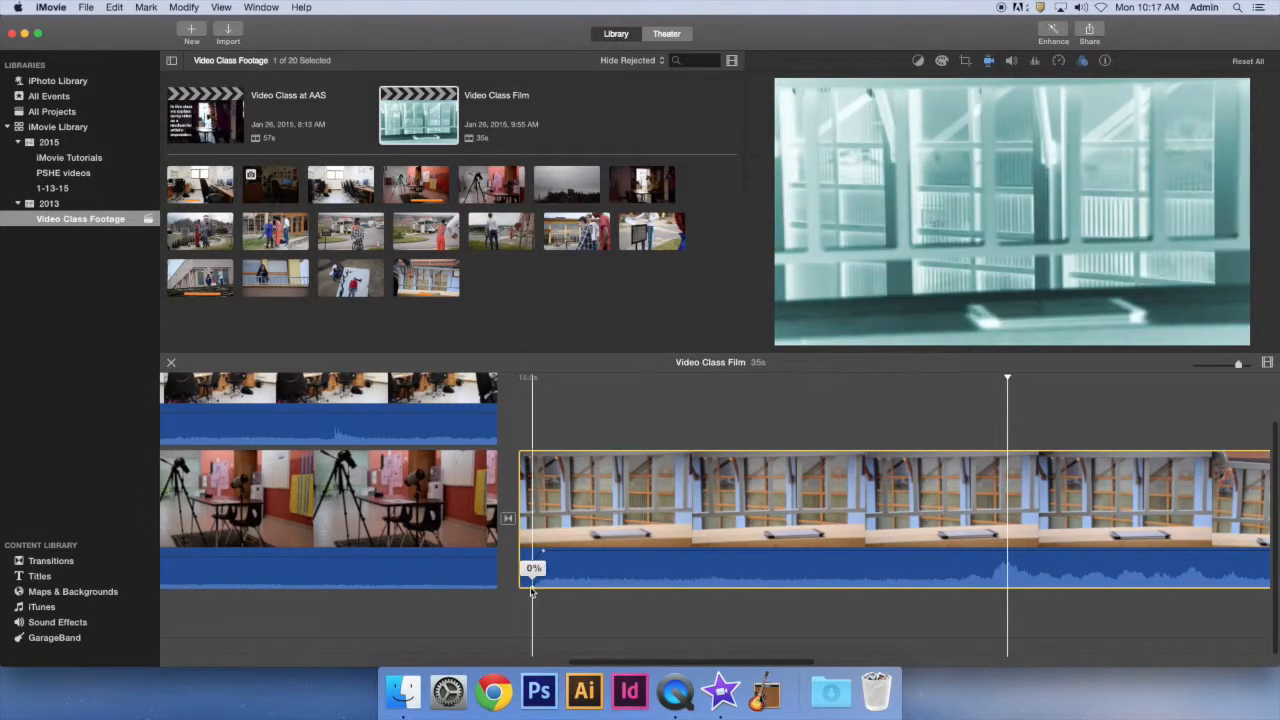
click(532, 592)
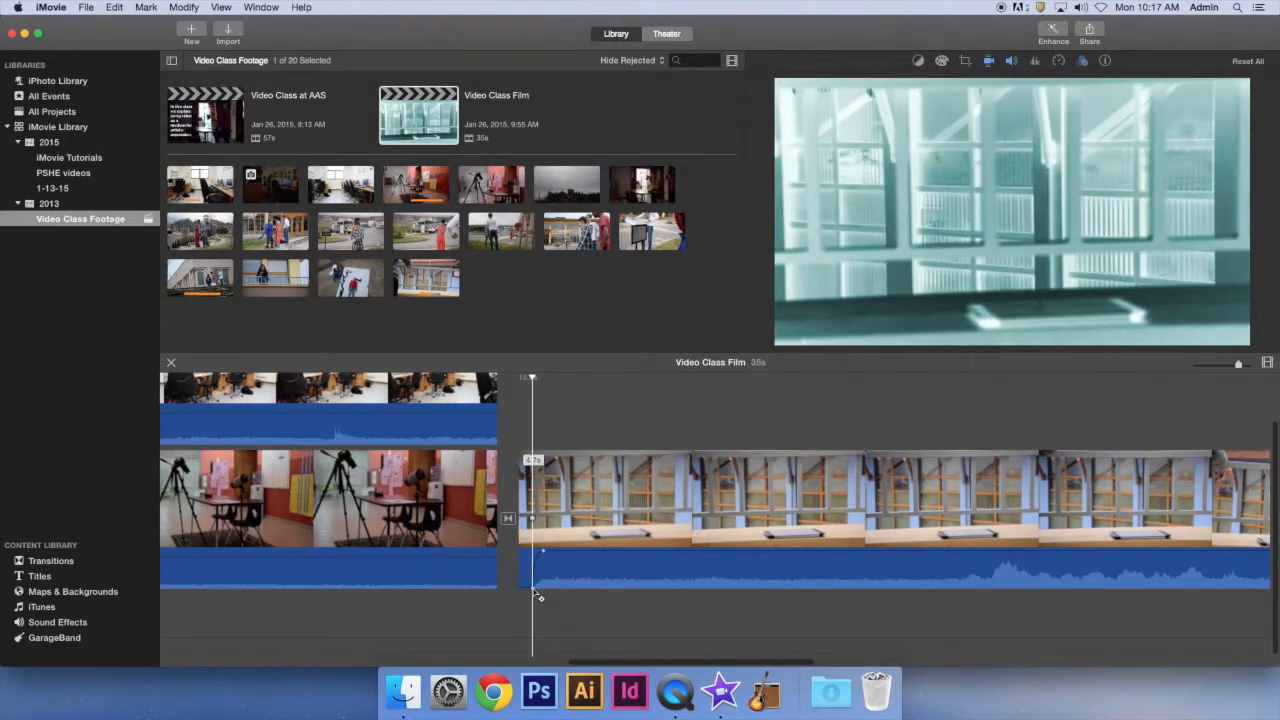
drag(533, 590, 526, 590)
key(space)
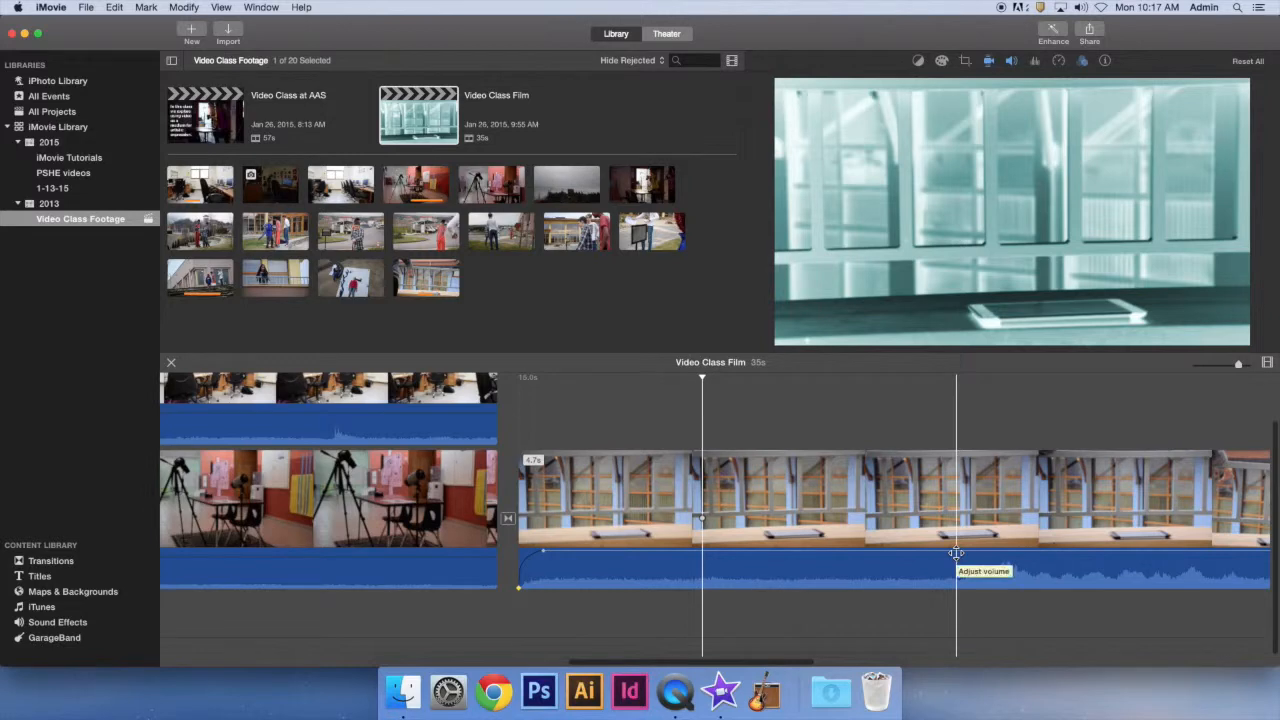
- Add four volume keyframes around the loudest peak in the tablet clip's waveform and lower the section between them to silence
click(955, 552)
click(1025, 552)
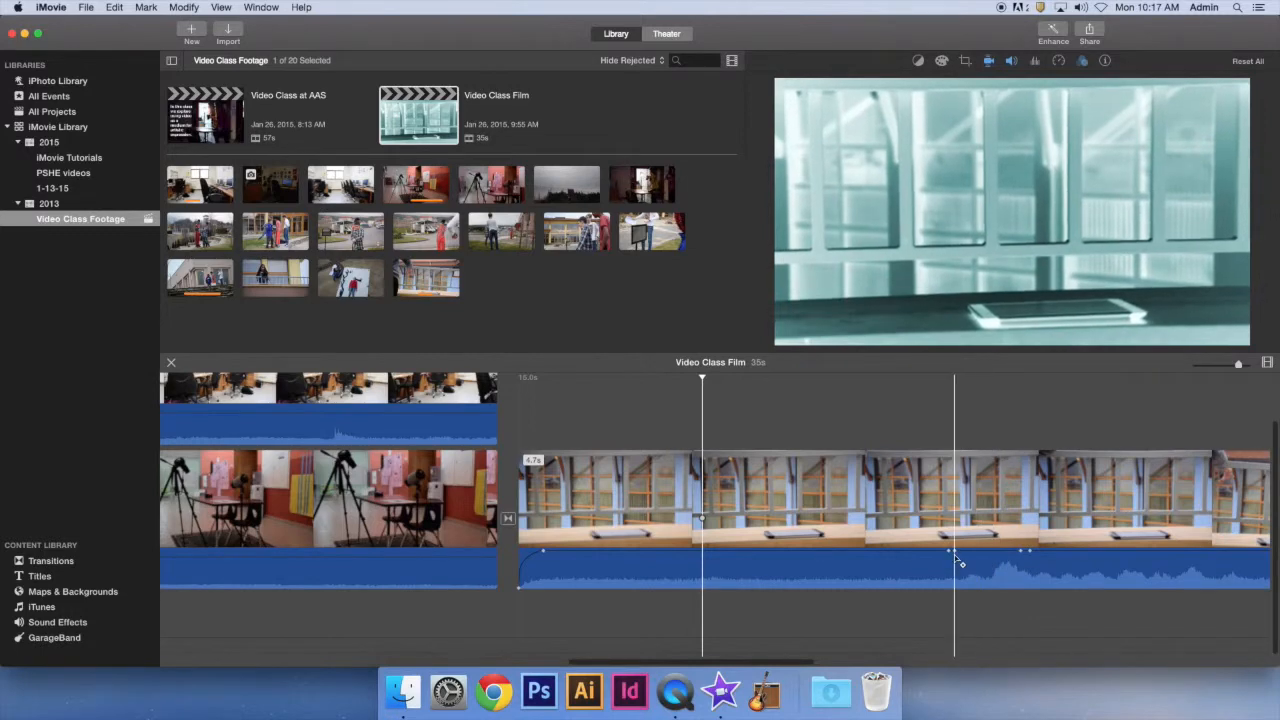
drag(971, 556, 975, 590)
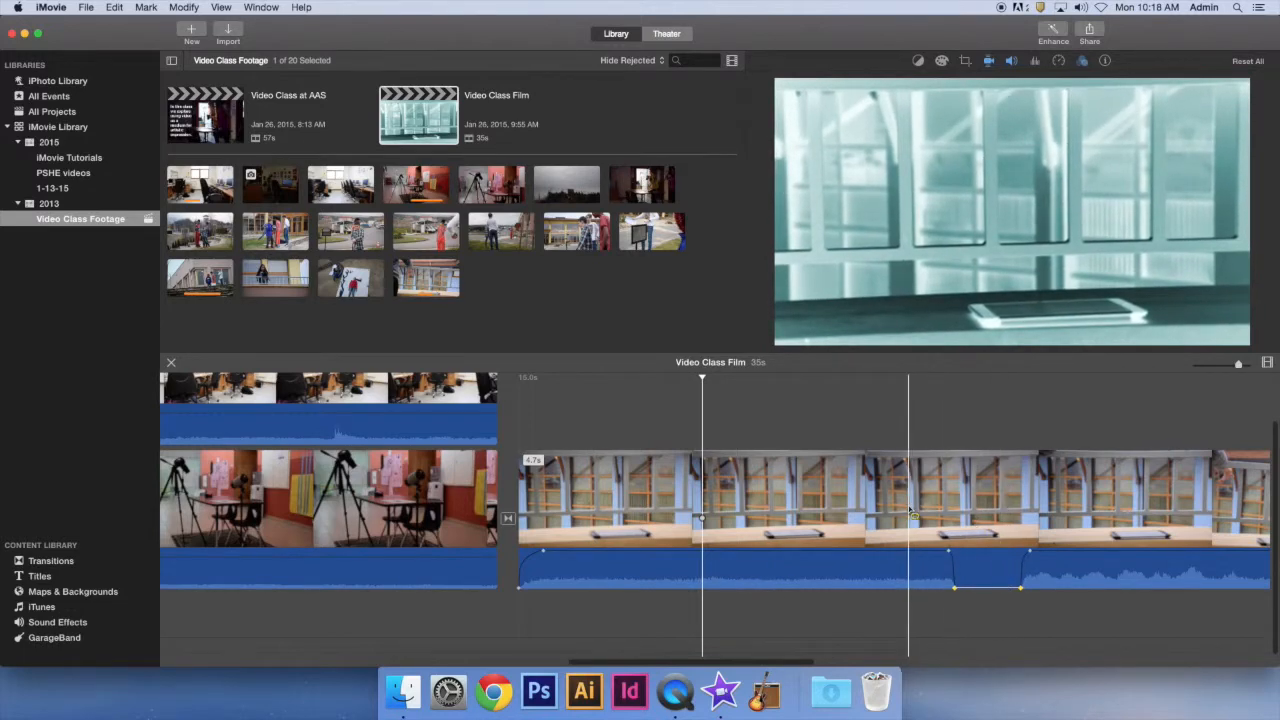
- Delete the four volume keyframes surrounding the silenced section of the tablet clip
right_click(952, 557)
click(962, 559)
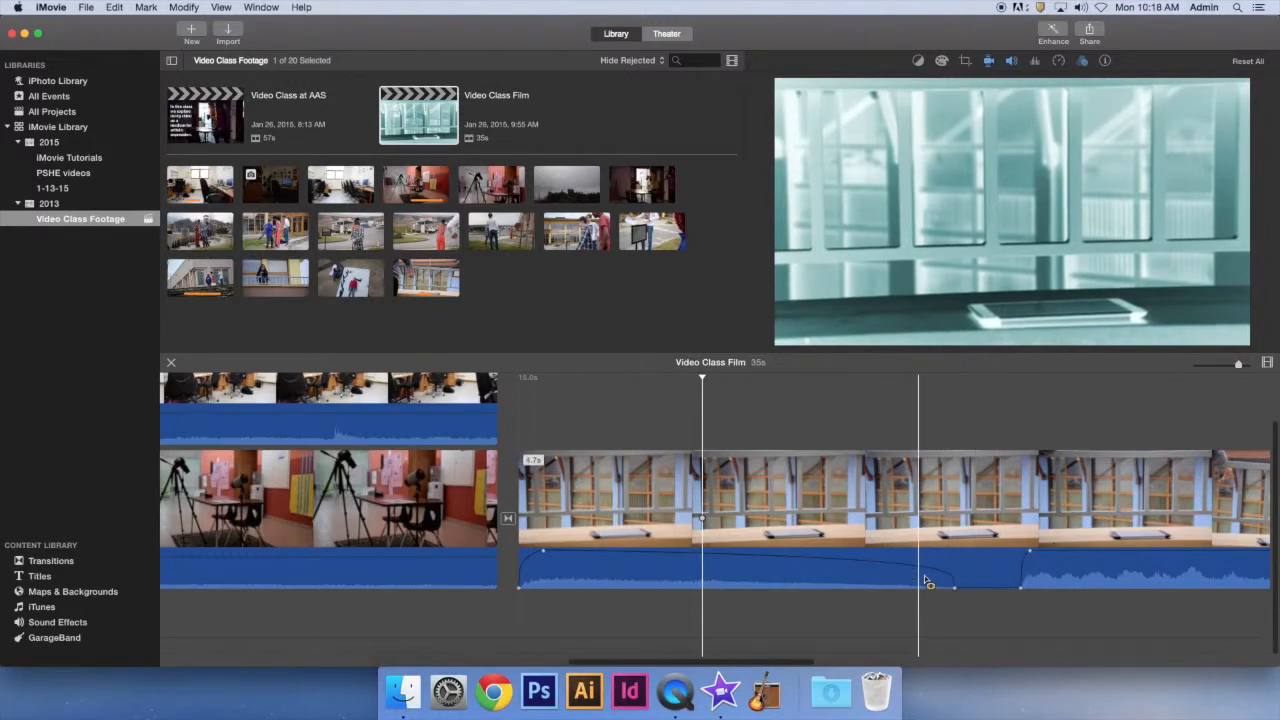
right_click(958, 588)
click(976, 595)
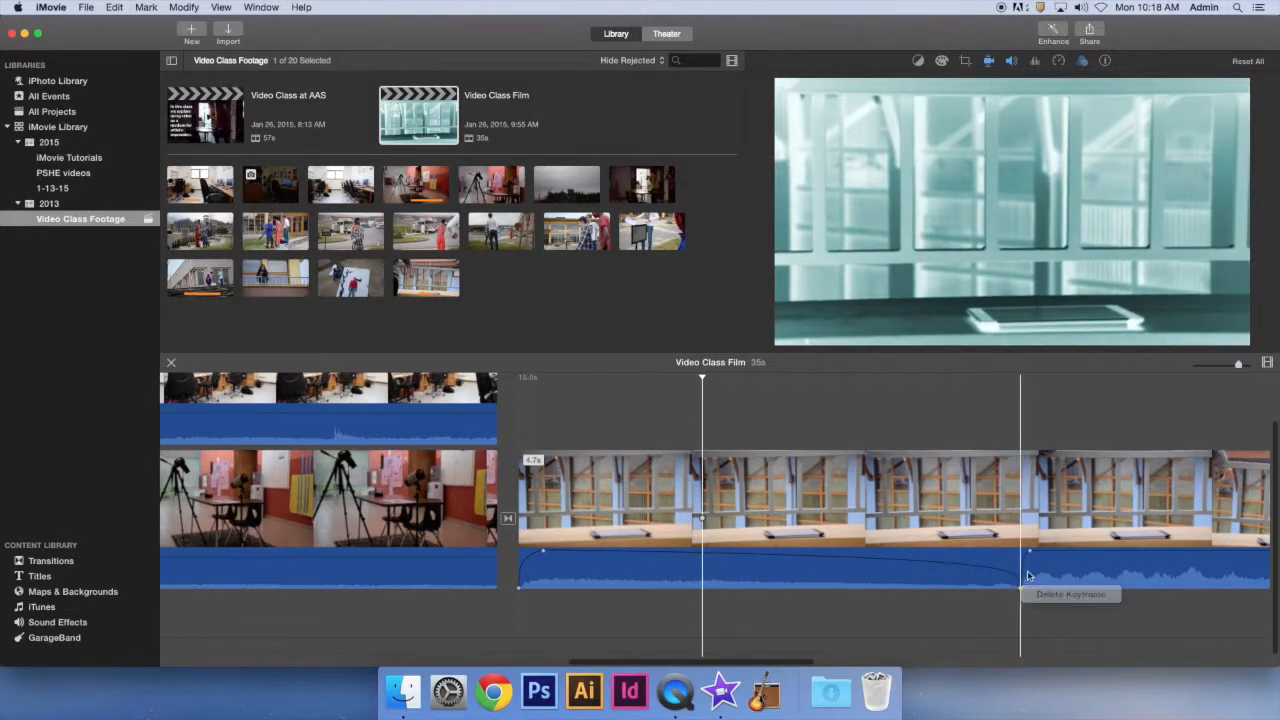
click(1060, 594)
right_click(1032, 553)
click(1045, 558)
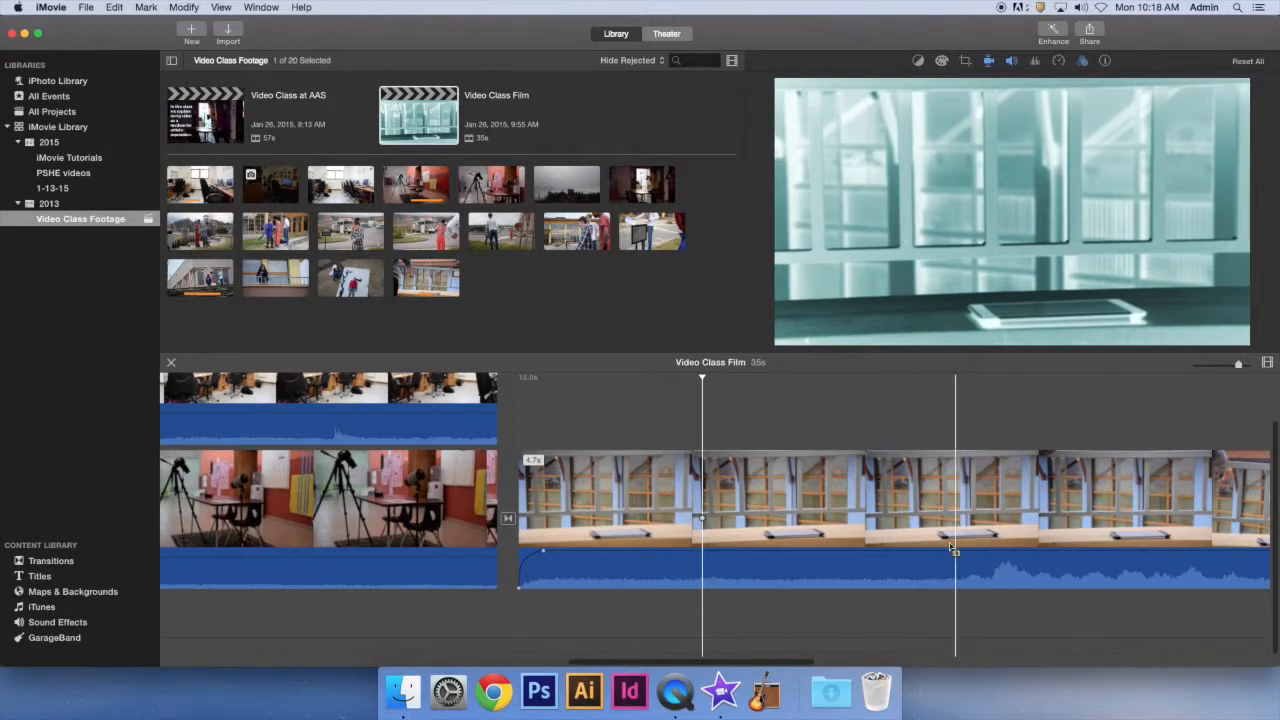
- Set the overall volume of the tablet clip to 74%
click(723, 525)
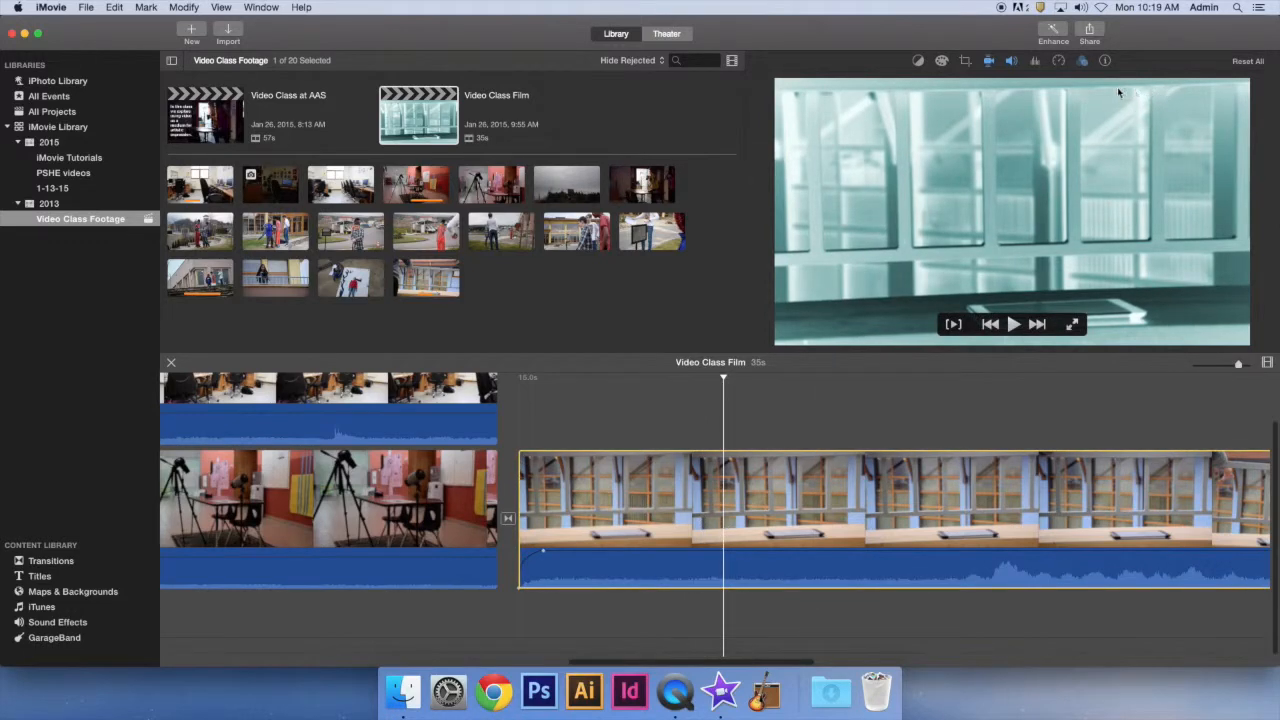
click(1011, 62)
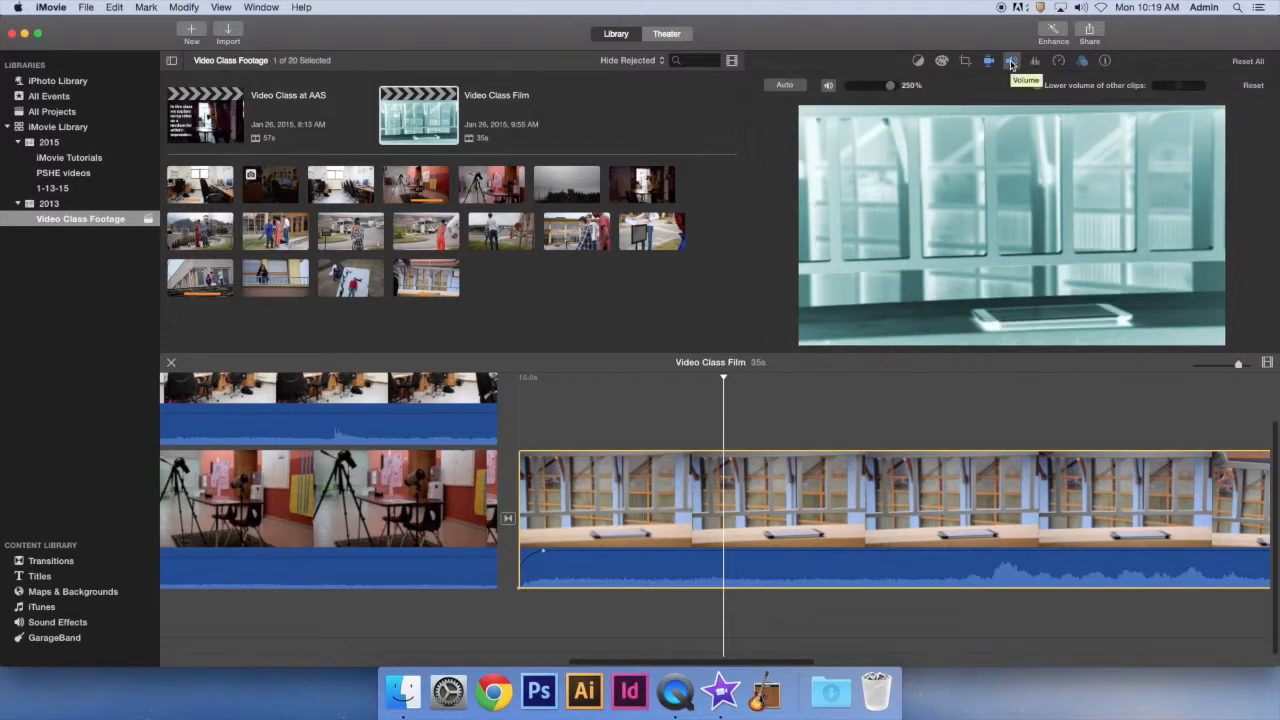
drag(890, 86, 876, 90)
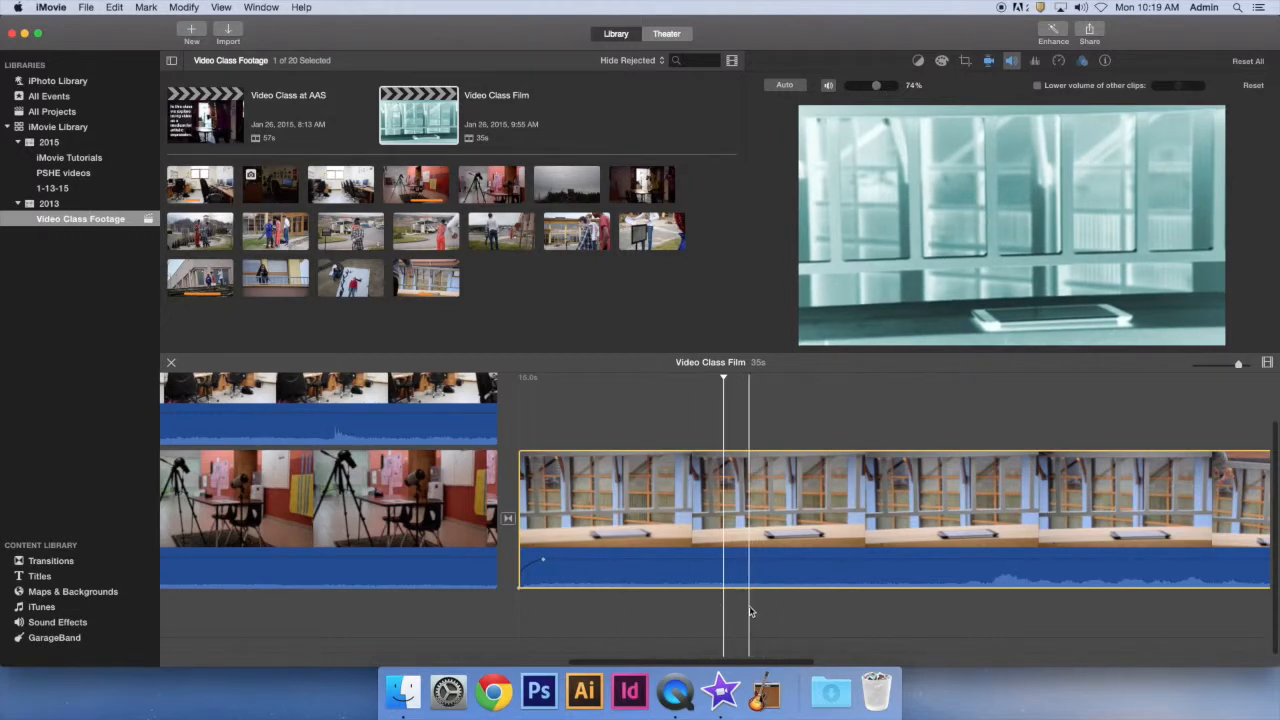
- Enable lowering the volume of other clips, and reset all volume adjustments on the tablet clip
click(1038, 86)
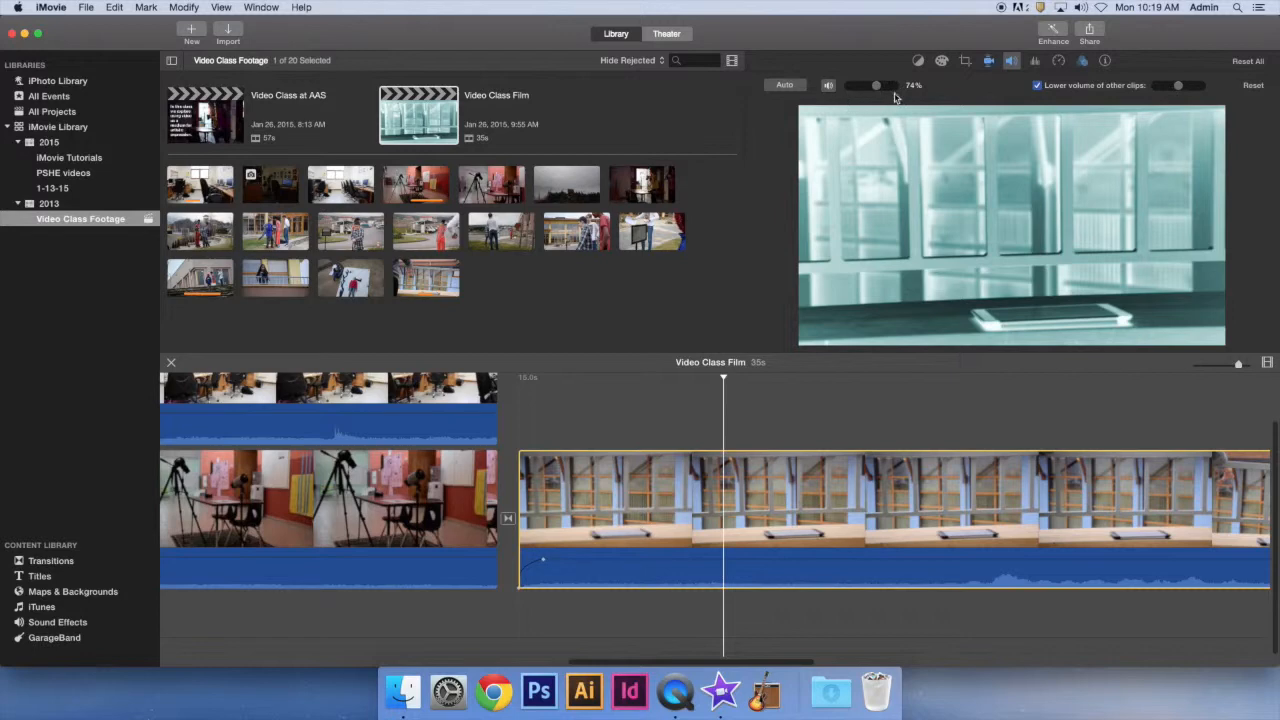
click(1253, 86)
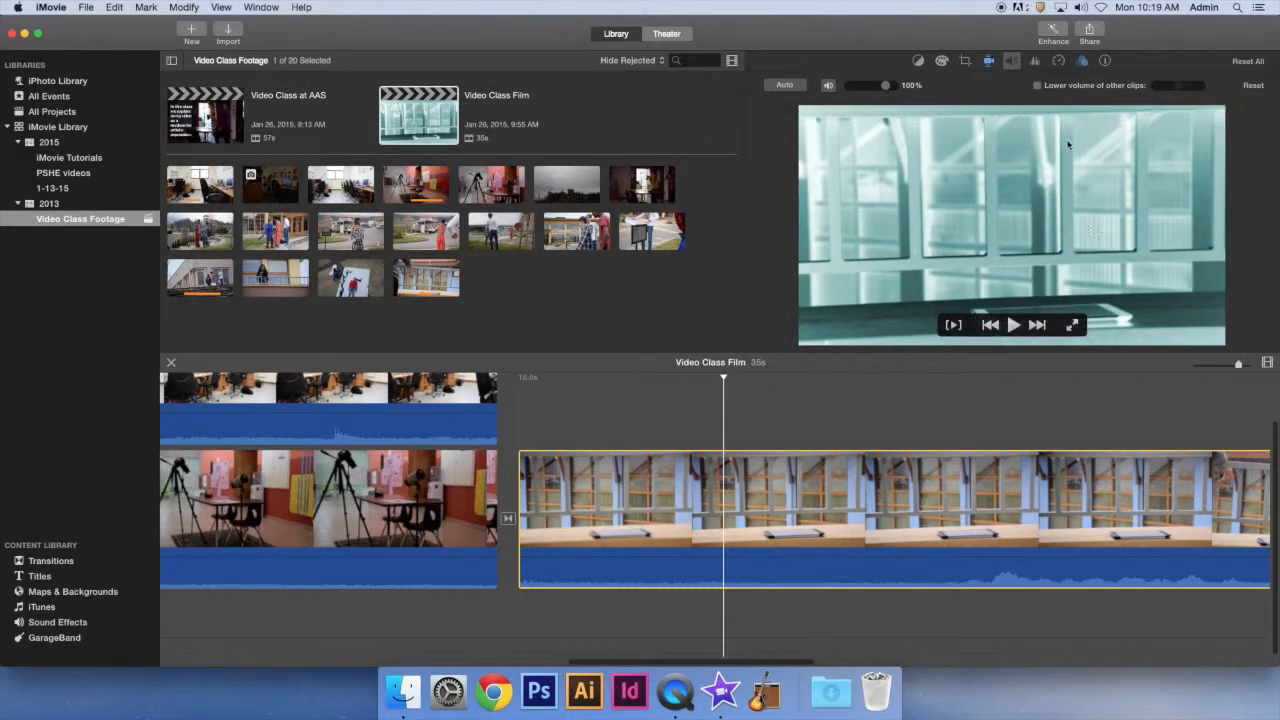
- Reduce the tablet clip's background noise at 50%, apply the Music Enhance equalizer preset and play the clip
click(1036, 62)
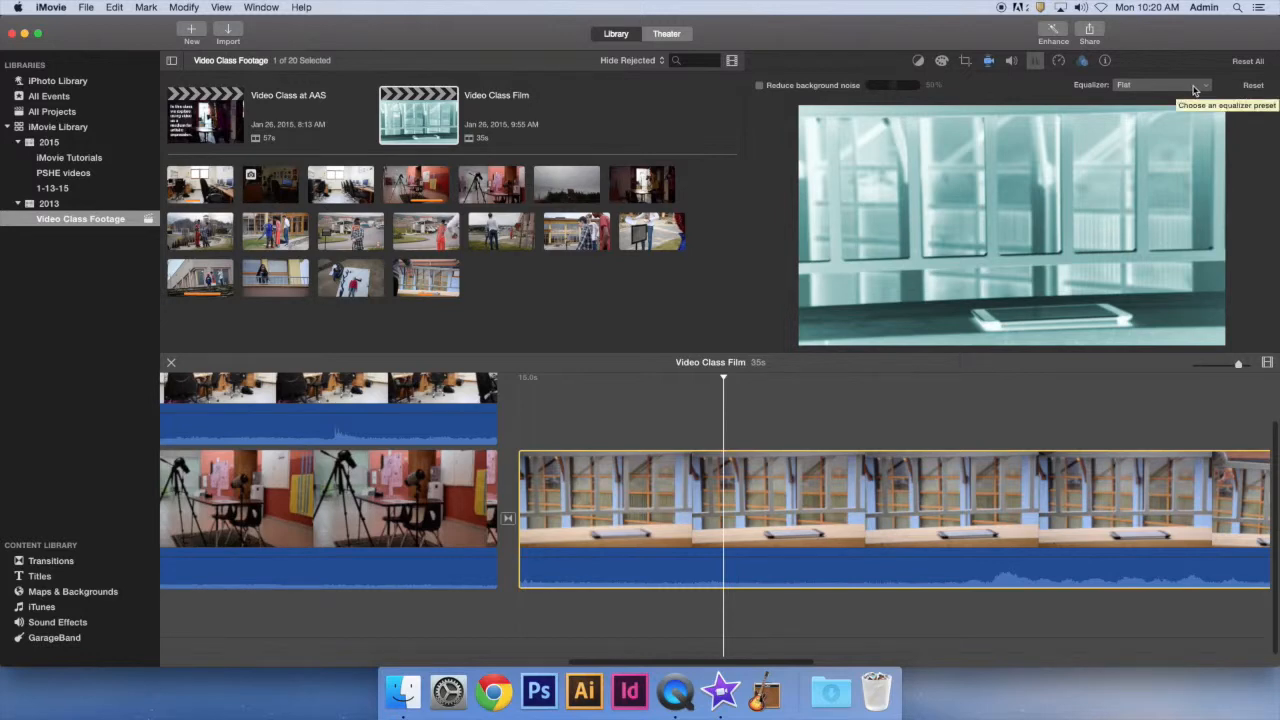
click(816, 86)
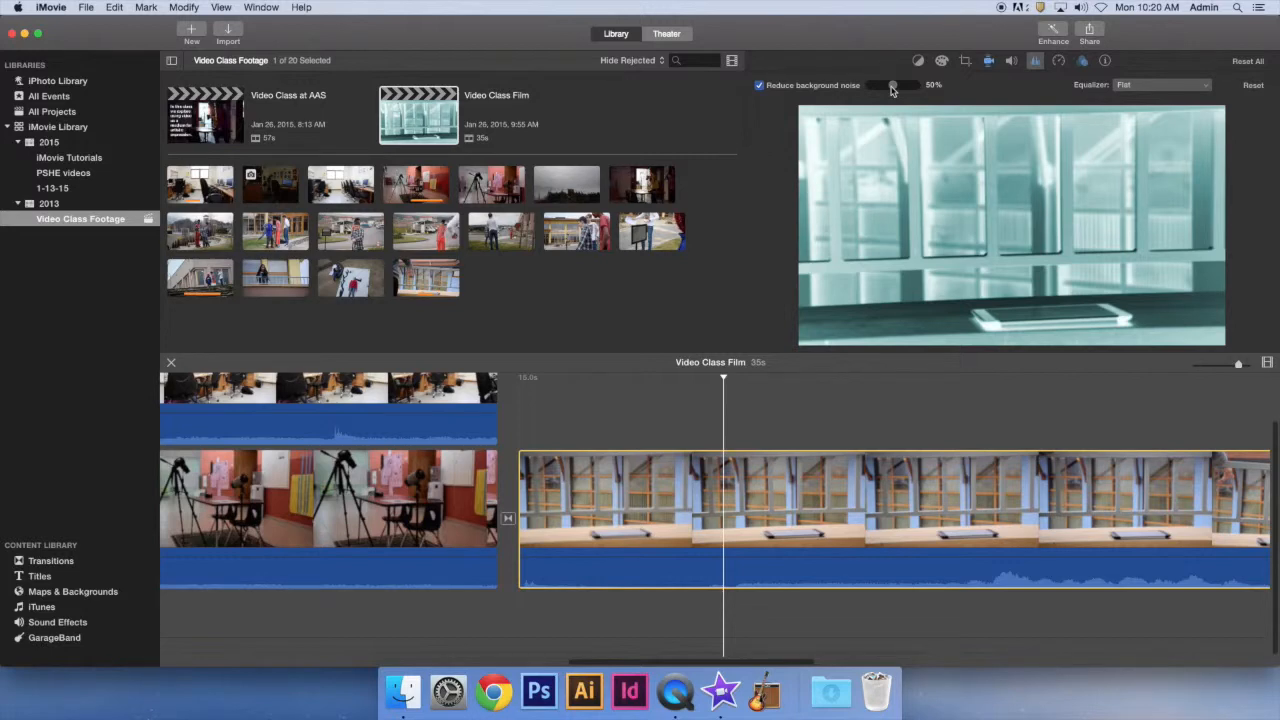
click(1125, 86)
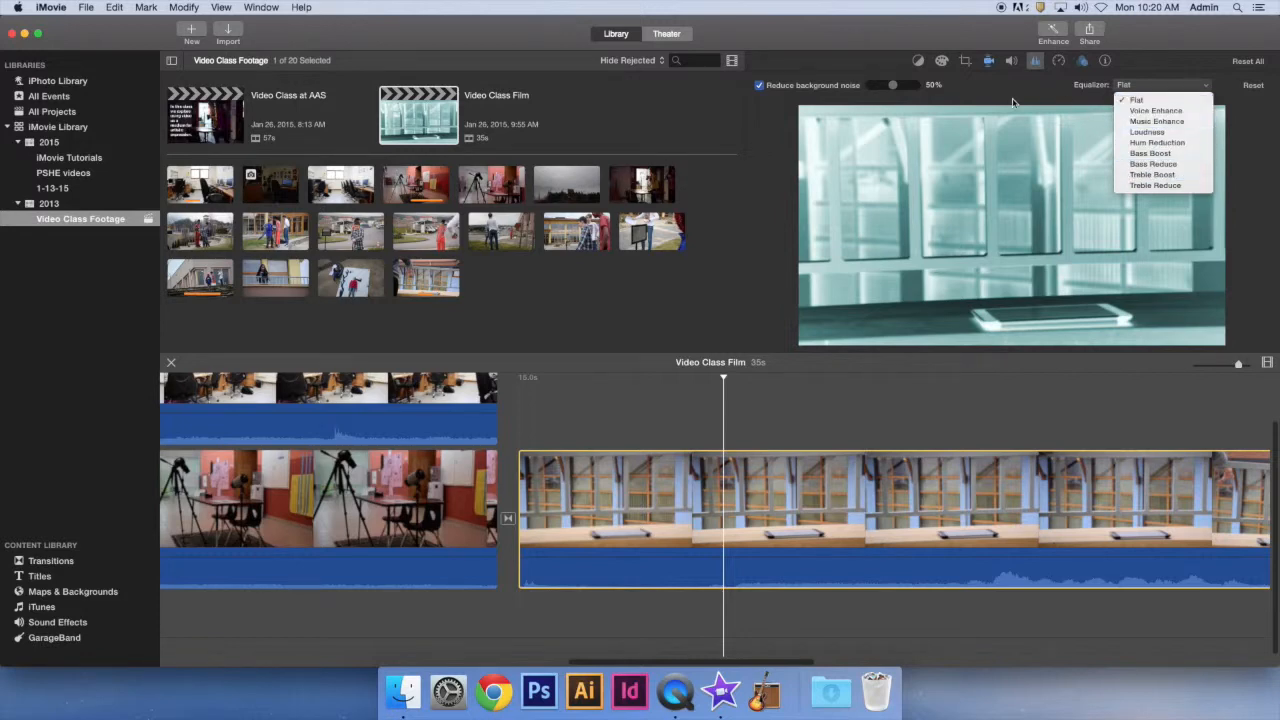
click(1150, 121)
key(space)
key(space)
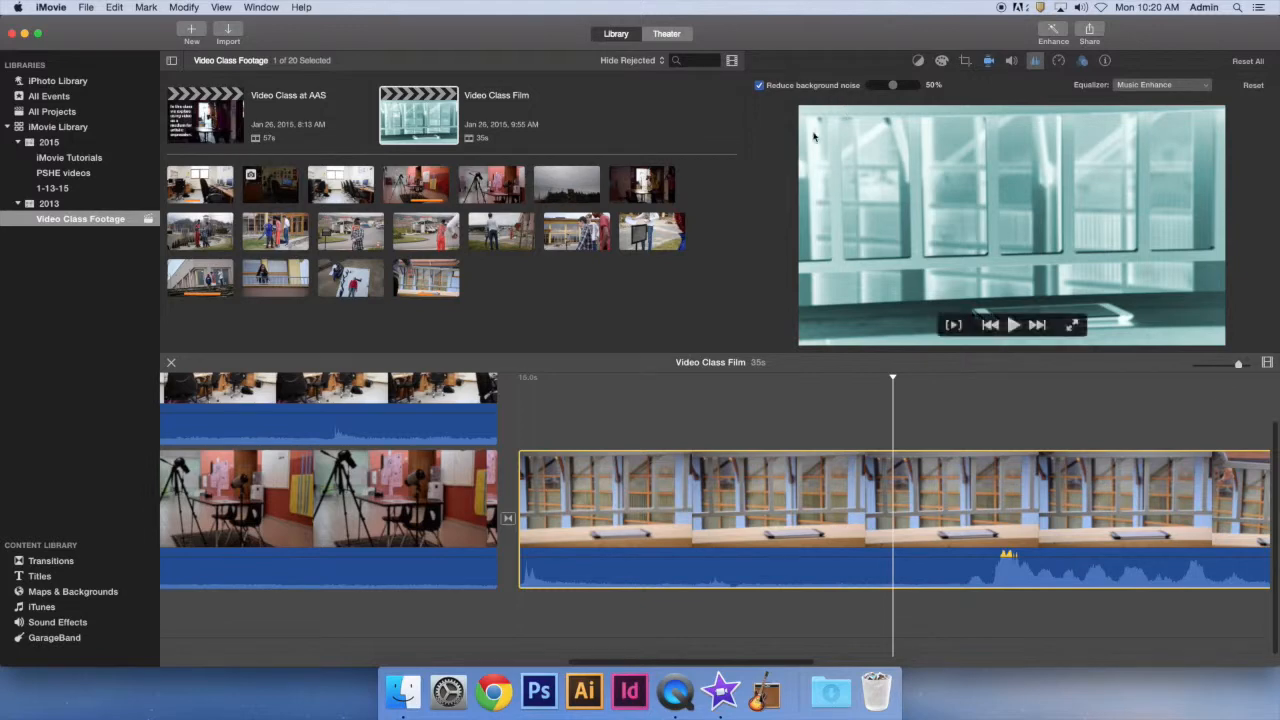
- Browse the iTunes library and the sound effect collections, from the Sports effects through to Theme Music
click(683, 222)
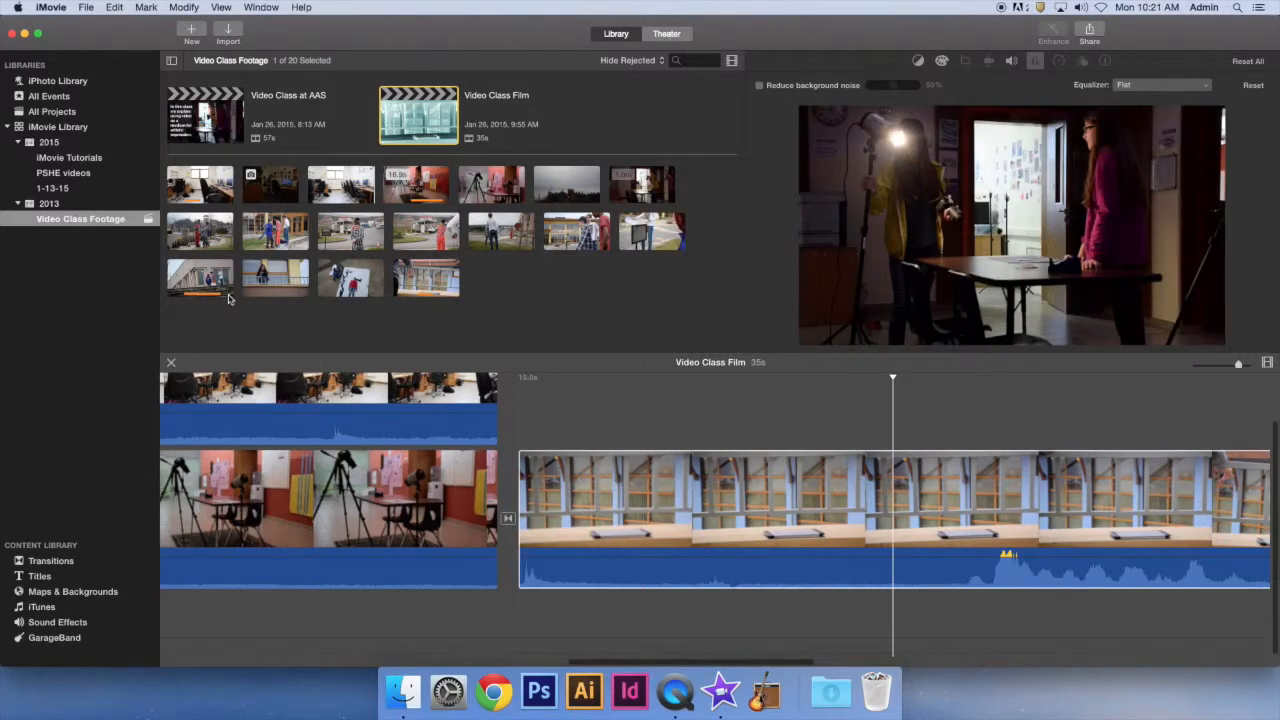
click(41, 607)
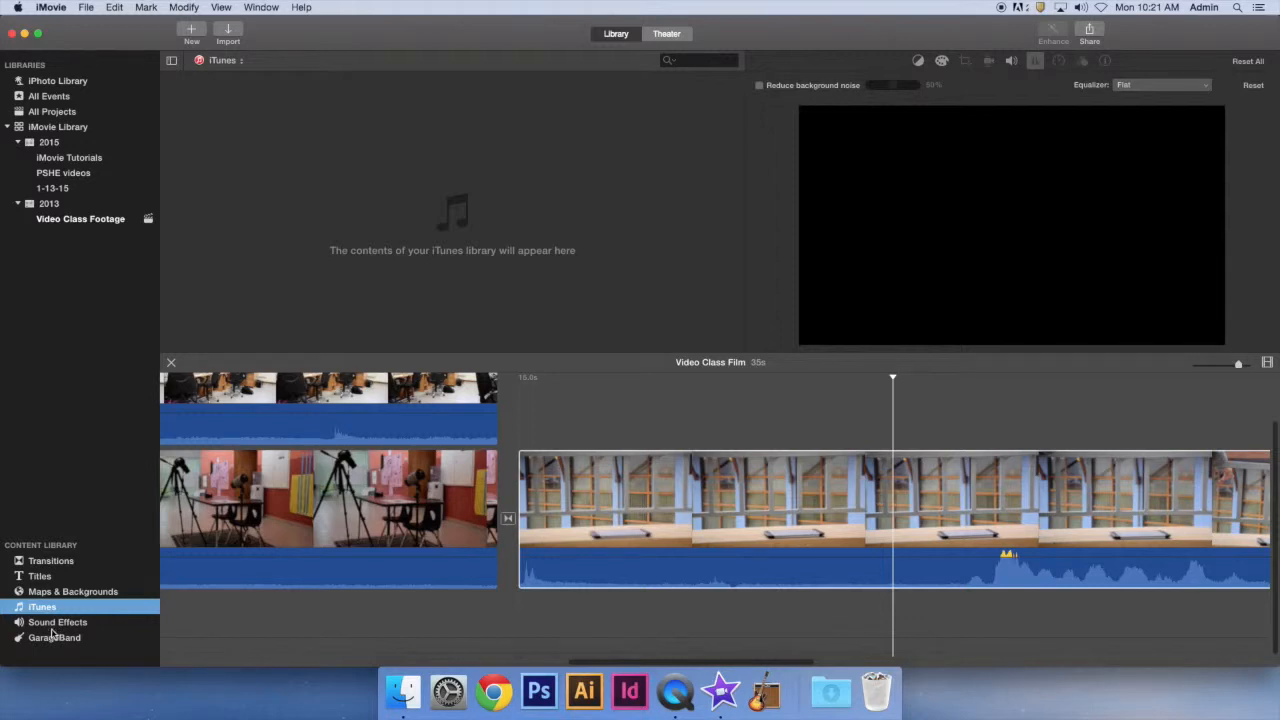
click(54, 624)
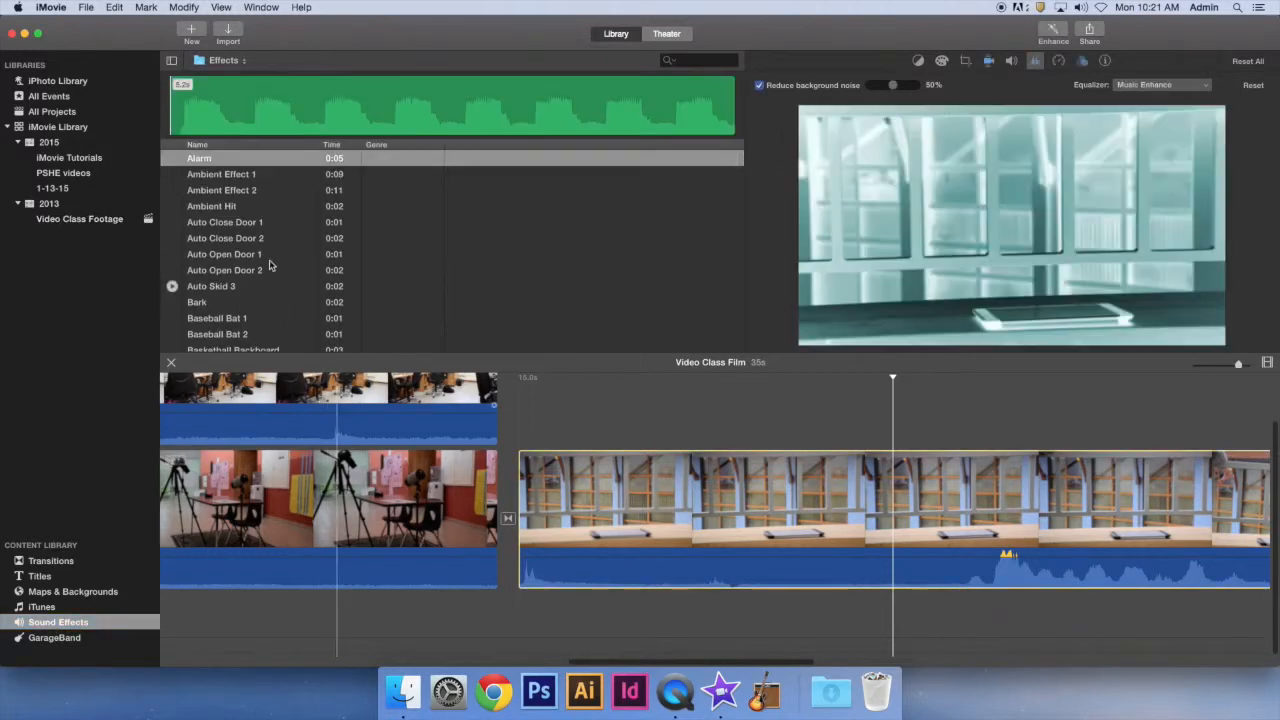
click(1220, 368)
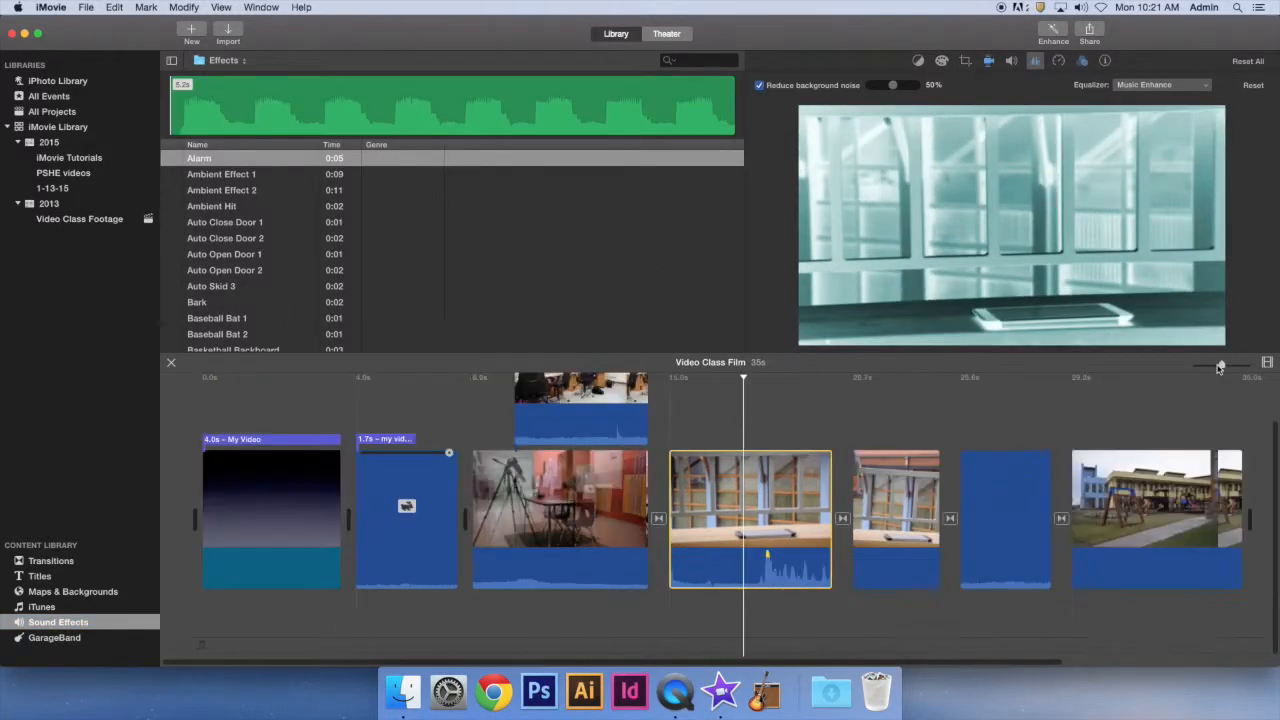
click(222, 62)
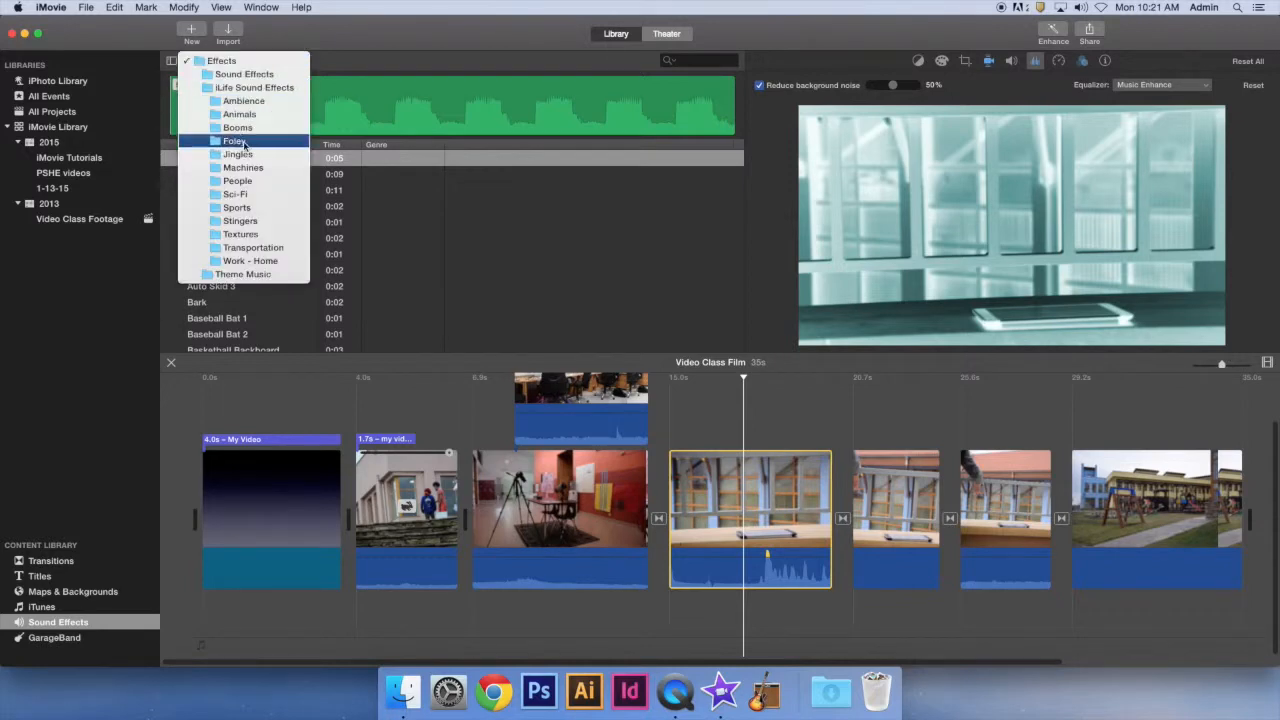
click(237, 207)
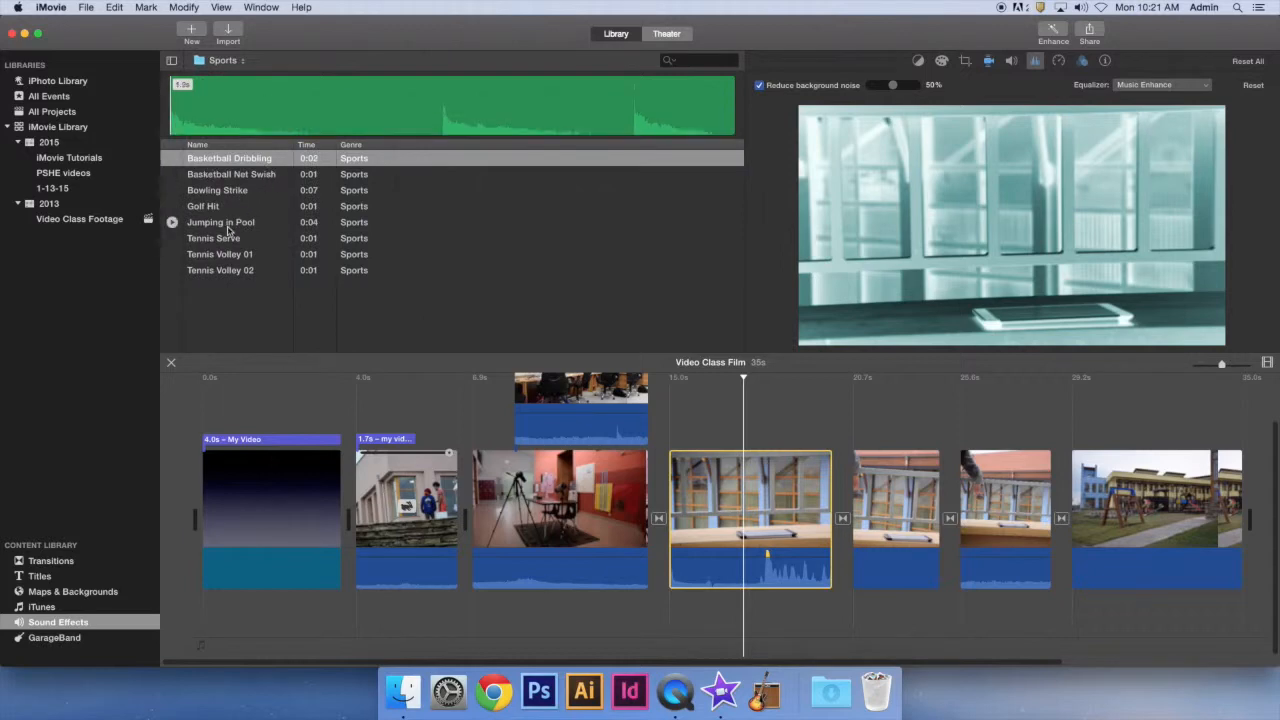
click(208, 66)
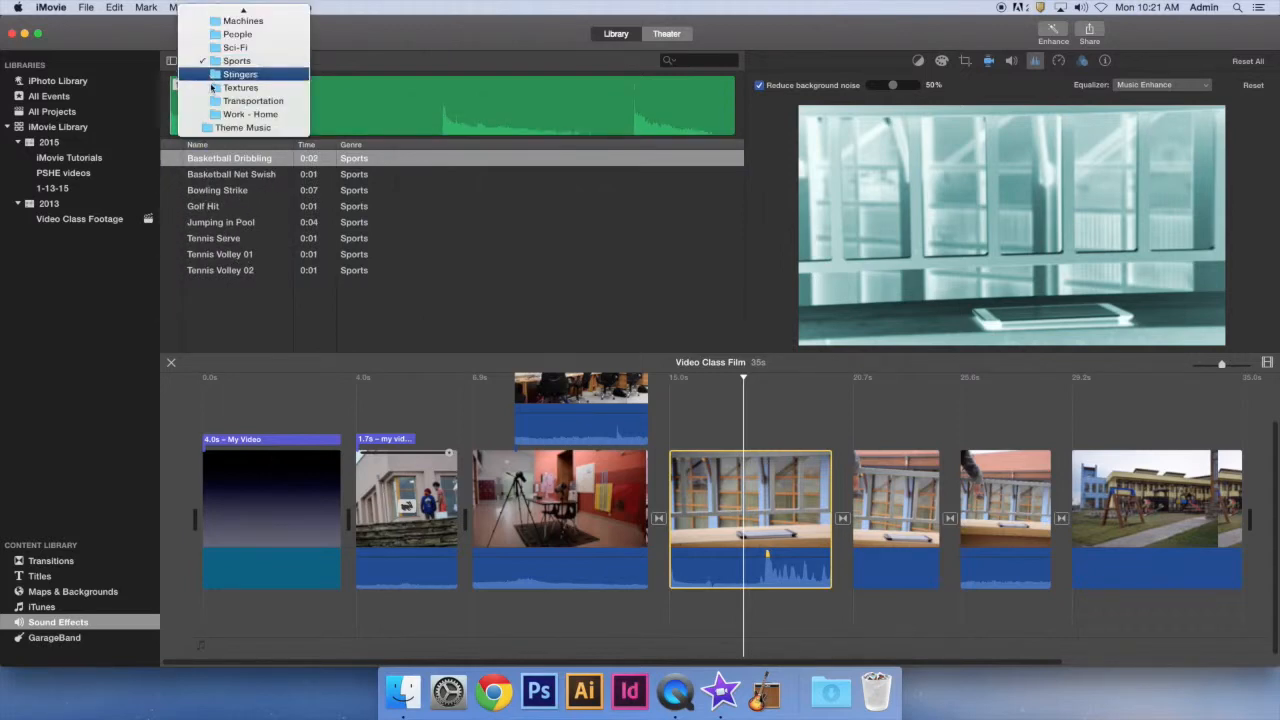
click(205, 128)
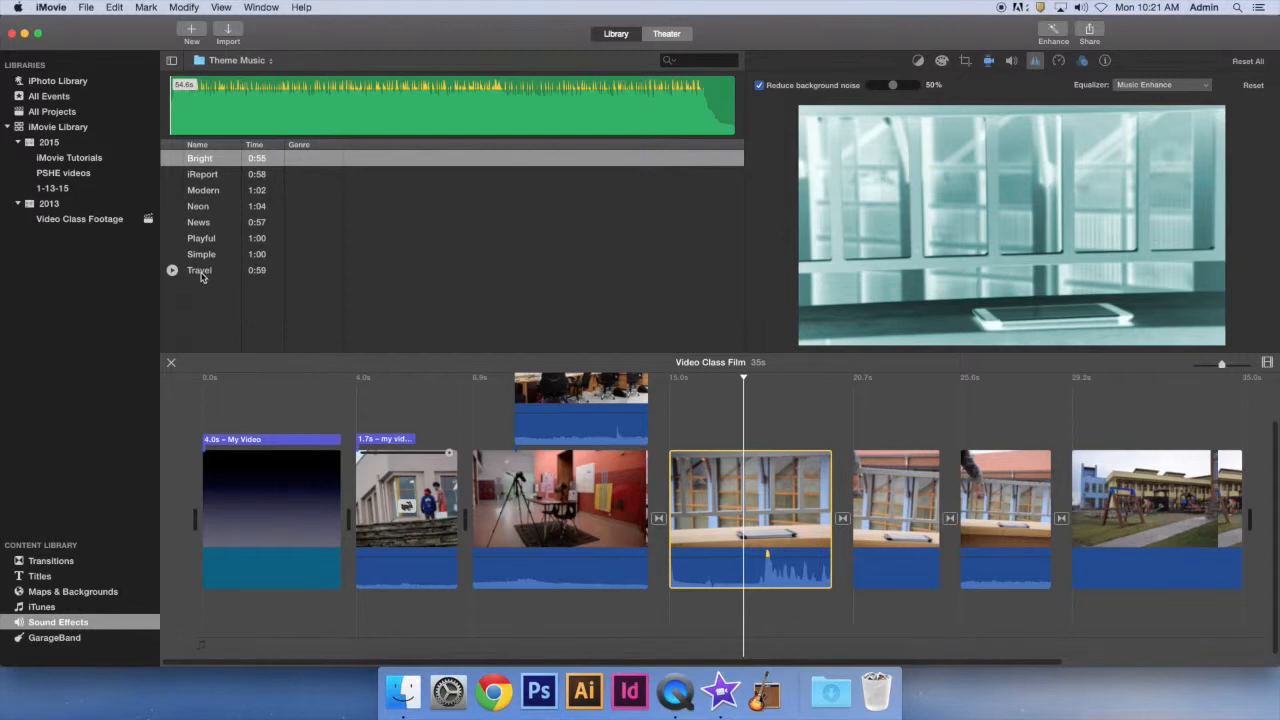
- Preview the Travel theme track and attach it beneath the opening title clip, starting about 2 seconds in
click(200, 272)
click(171, 271)
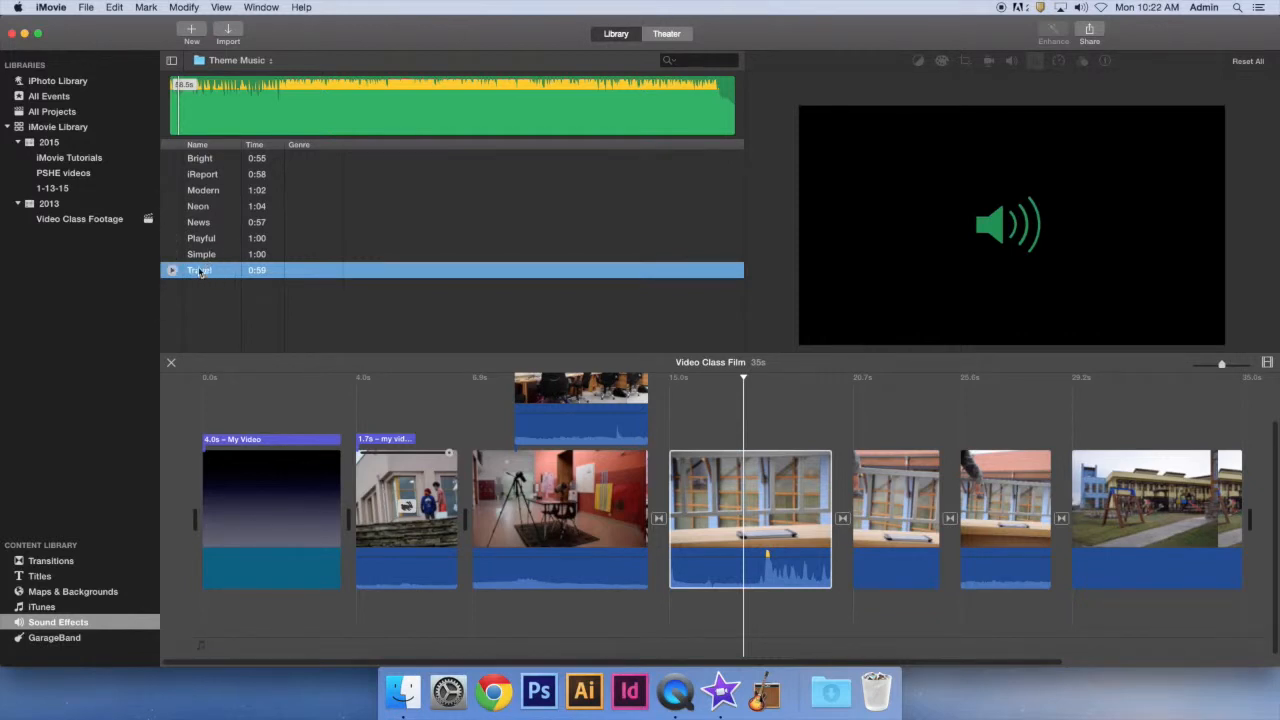
drag(335, 500, 277, 567)
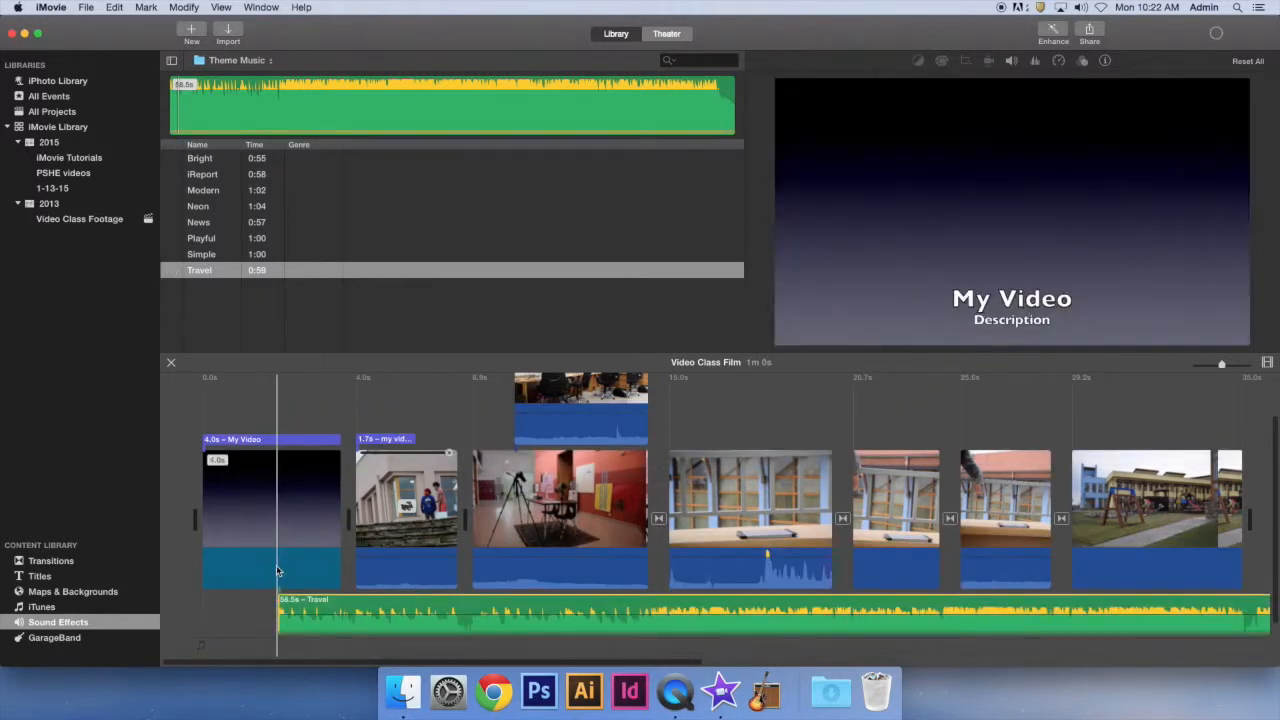
- Add the Modern theme track as background music from the project's start, and try shifting the opening title clip
scroll(278, 571, down, 4)
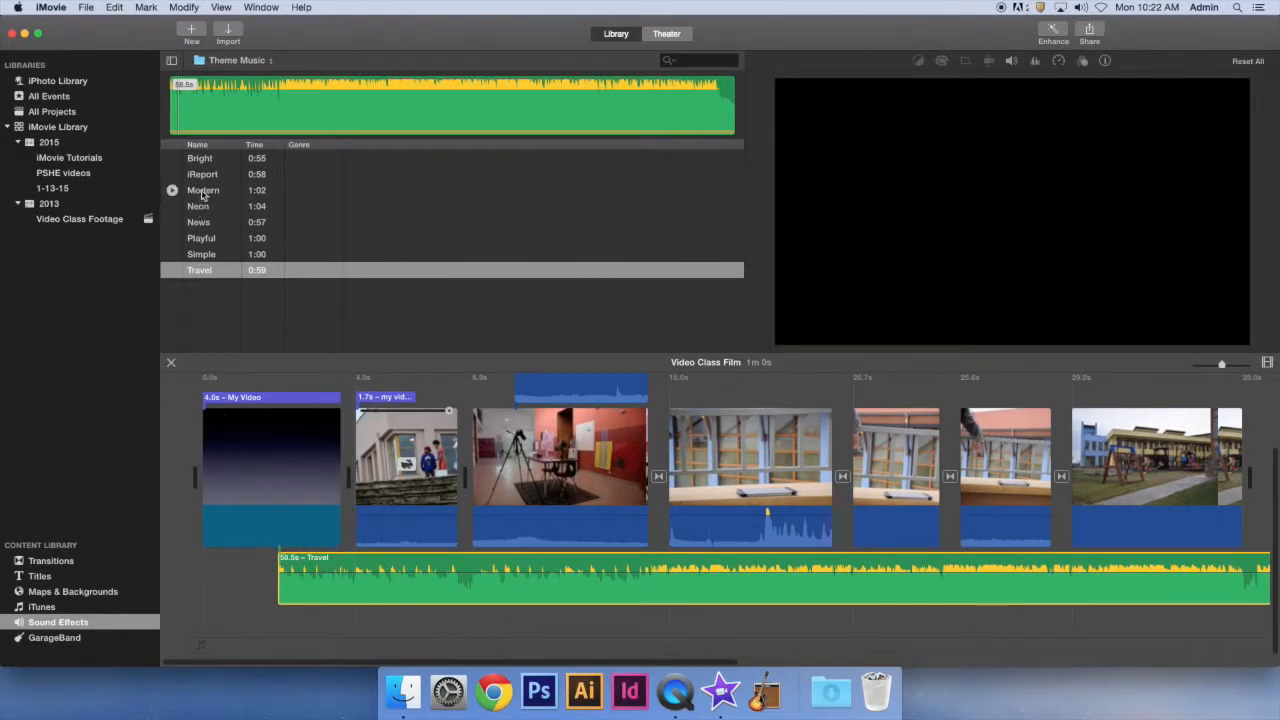
drag(202, 190, 186, 633)
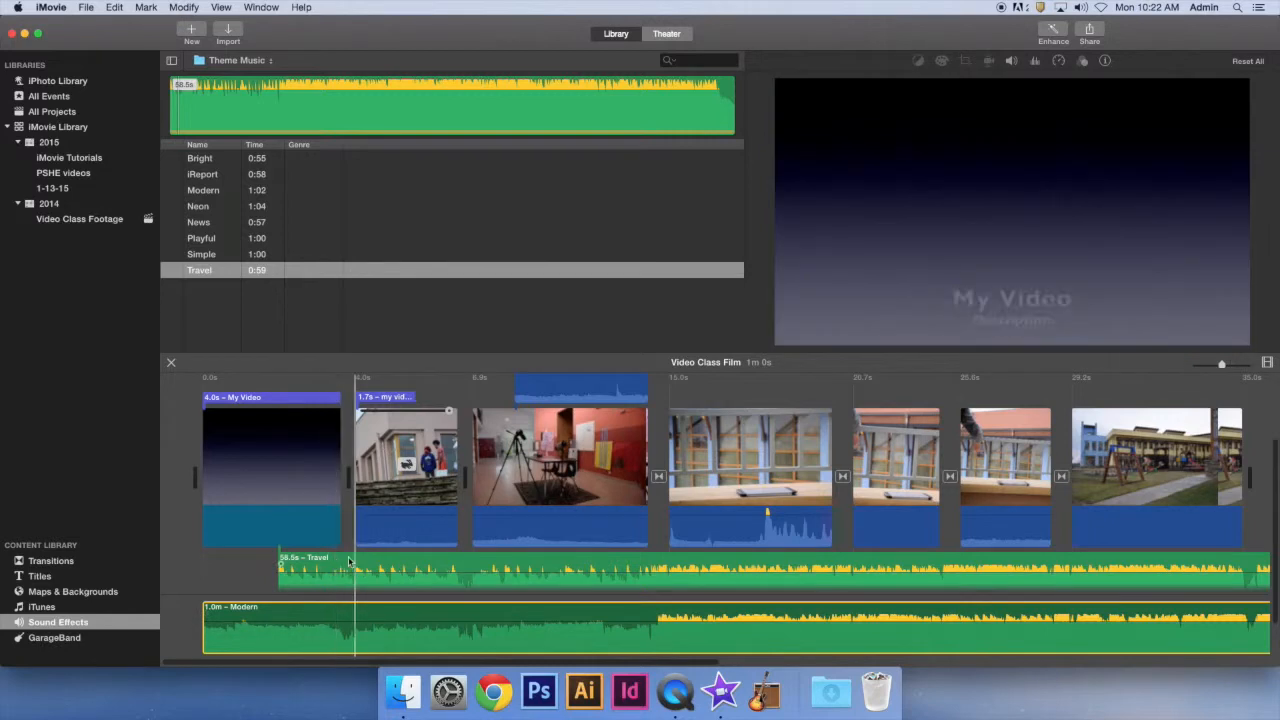
mouse_move(294, 494)
mouse_down()
mouse_move(449, 491)
mouse_move(293, 492)
mouse_move(274, 468)
mouse_move(284, 486)
mouse_up()
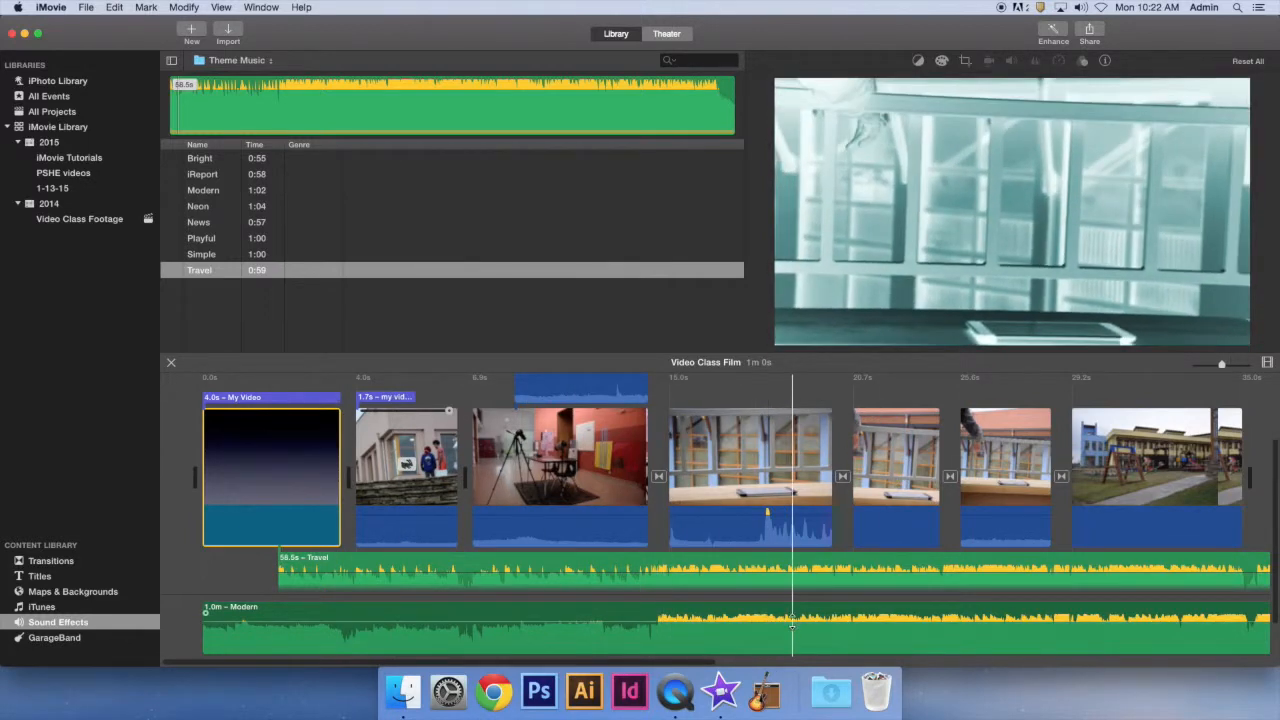
- Lower the volume of both the Modern background track and the attached Travel track
drag(792, 622, 793, 629)
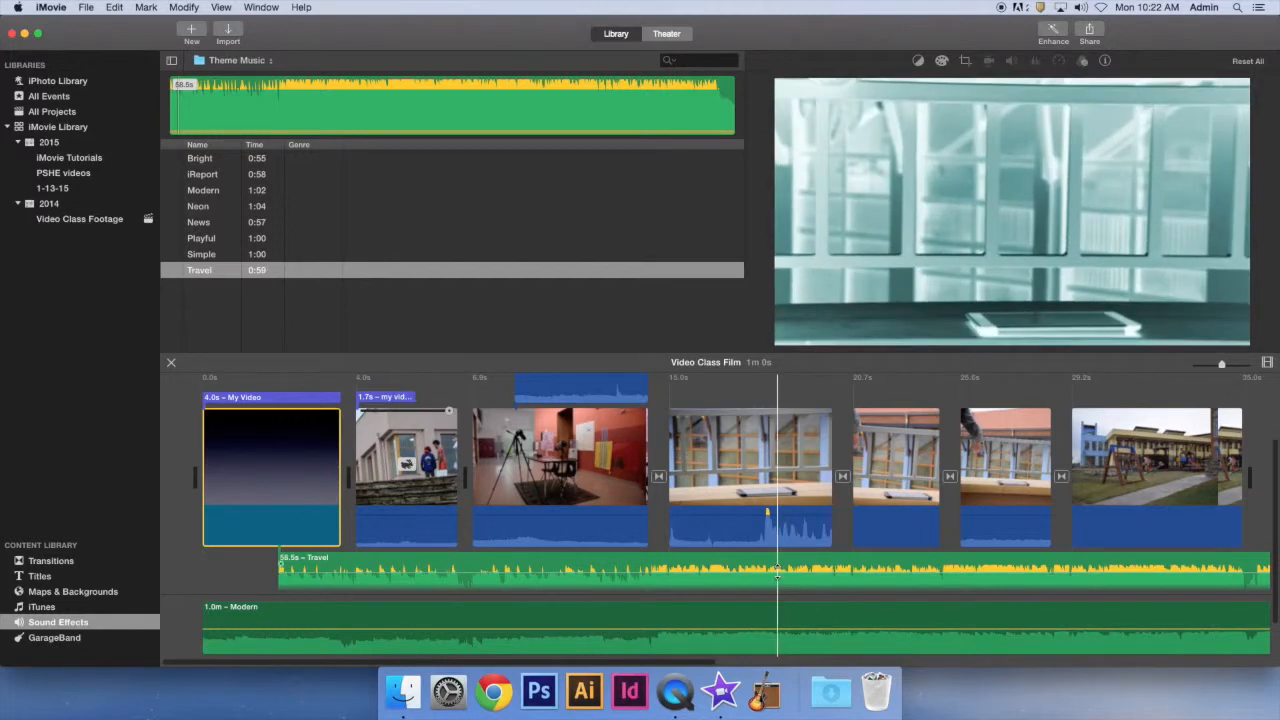
drag(780, 571, 780, 578)
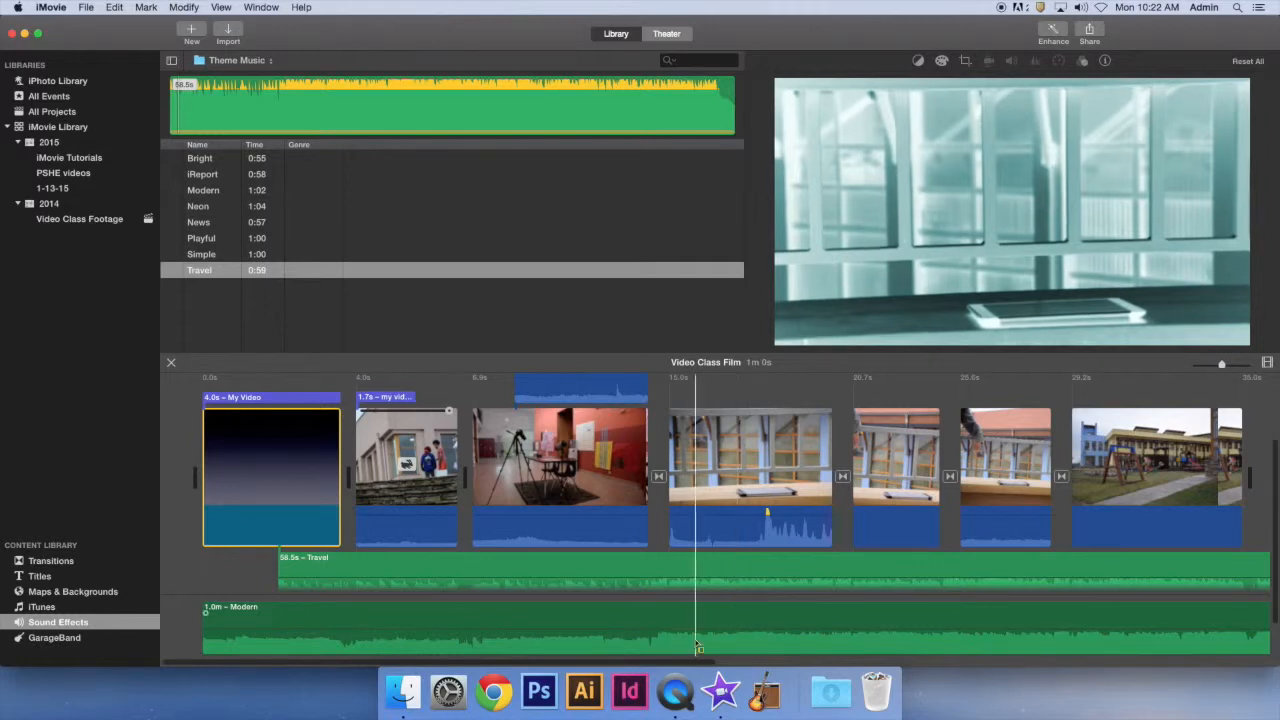
- Delete the Travel track and trim the end of the Modern background music to 33.5 seconds
click(430, 563)
key(Delete)
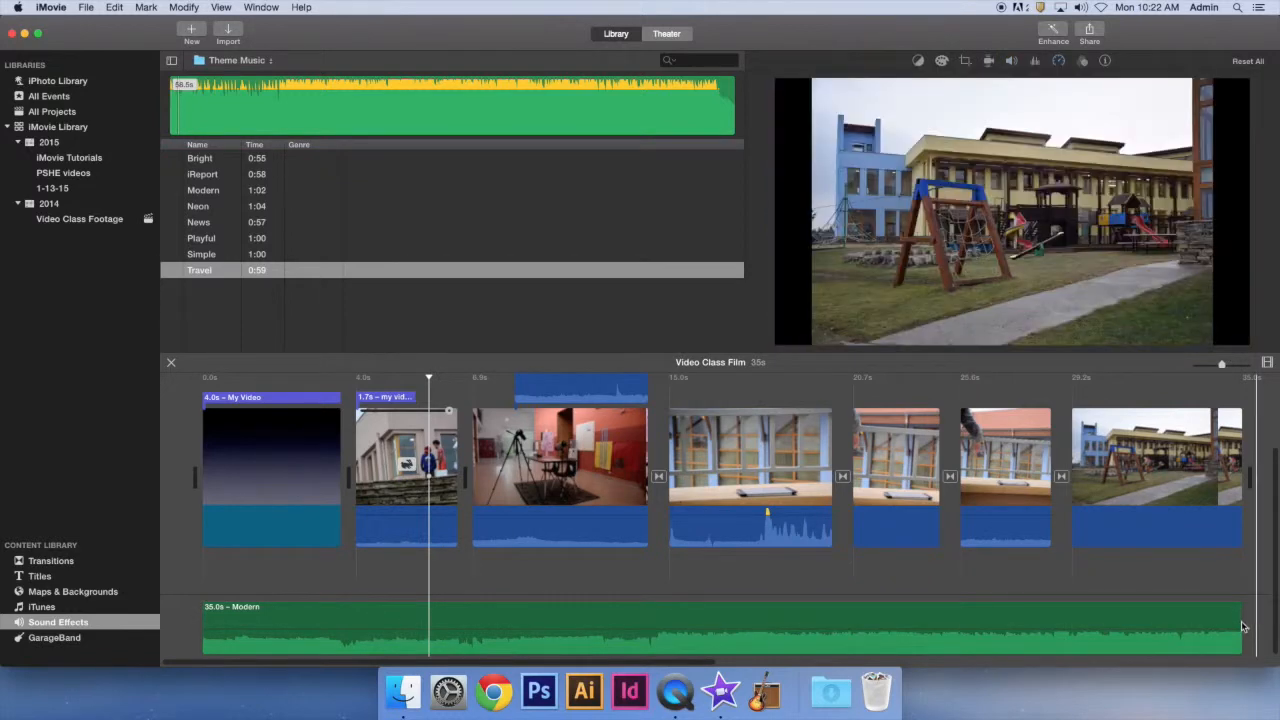
drag(1241, 624, 1196, 622)
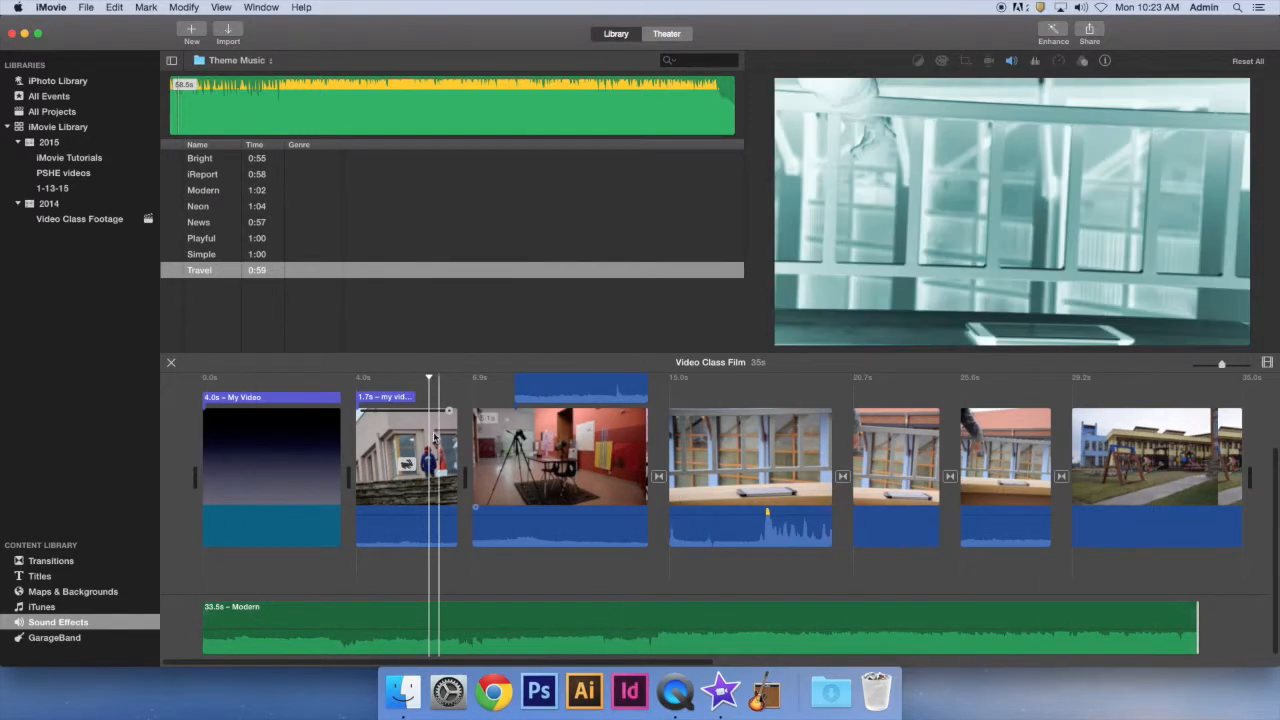
- Enable lowering the volume of other clips for the 4.7-second tablet clip, and place the playhead inside that clip
click(746, 432)
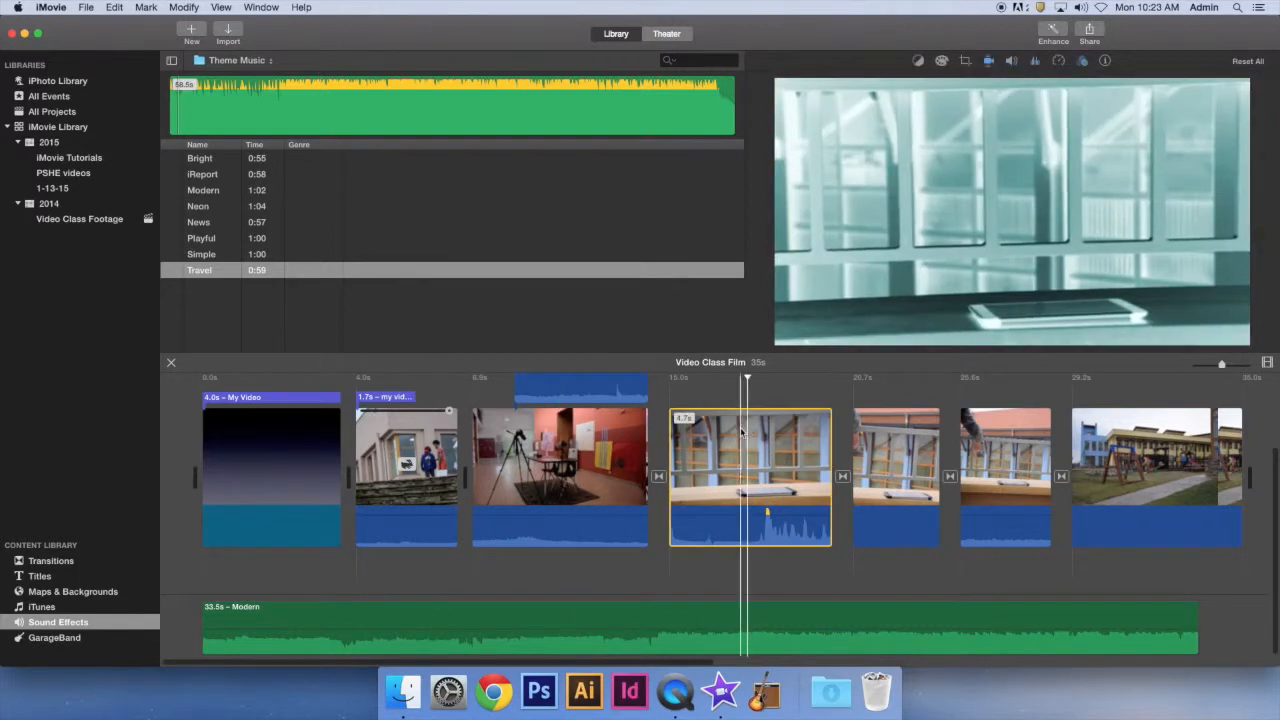
click(1037, 61)
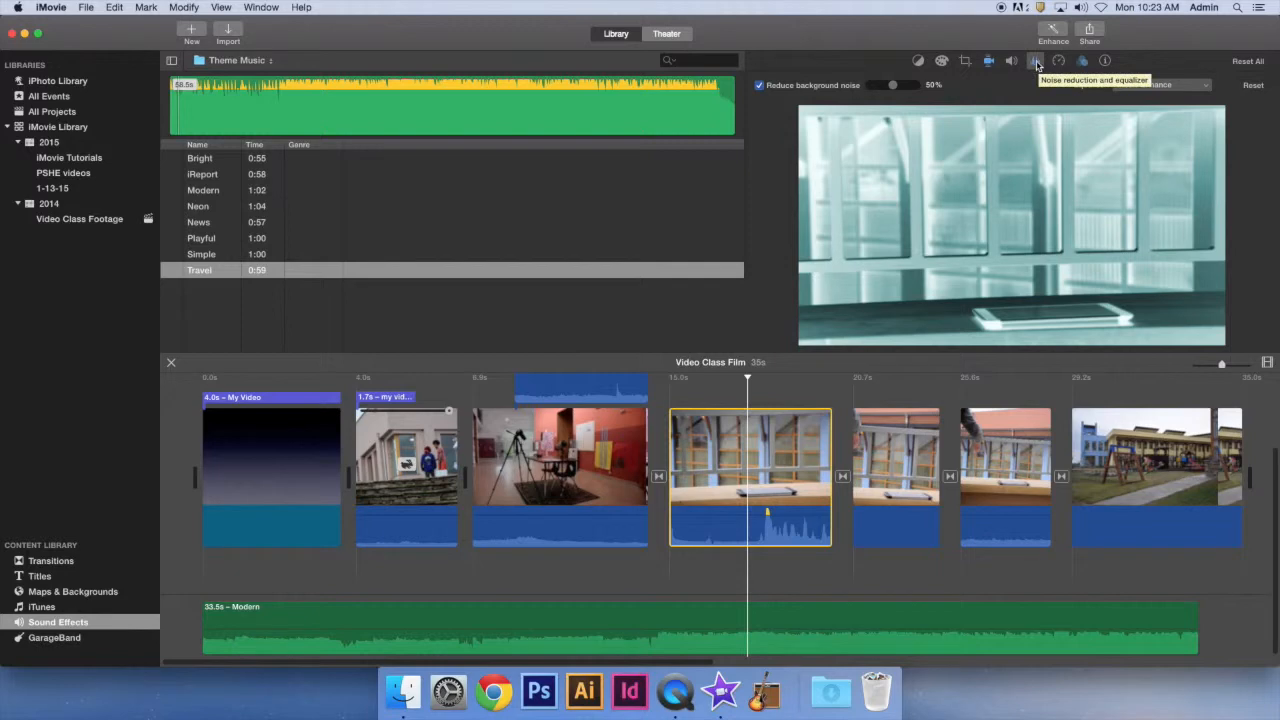
click(1012, 62)
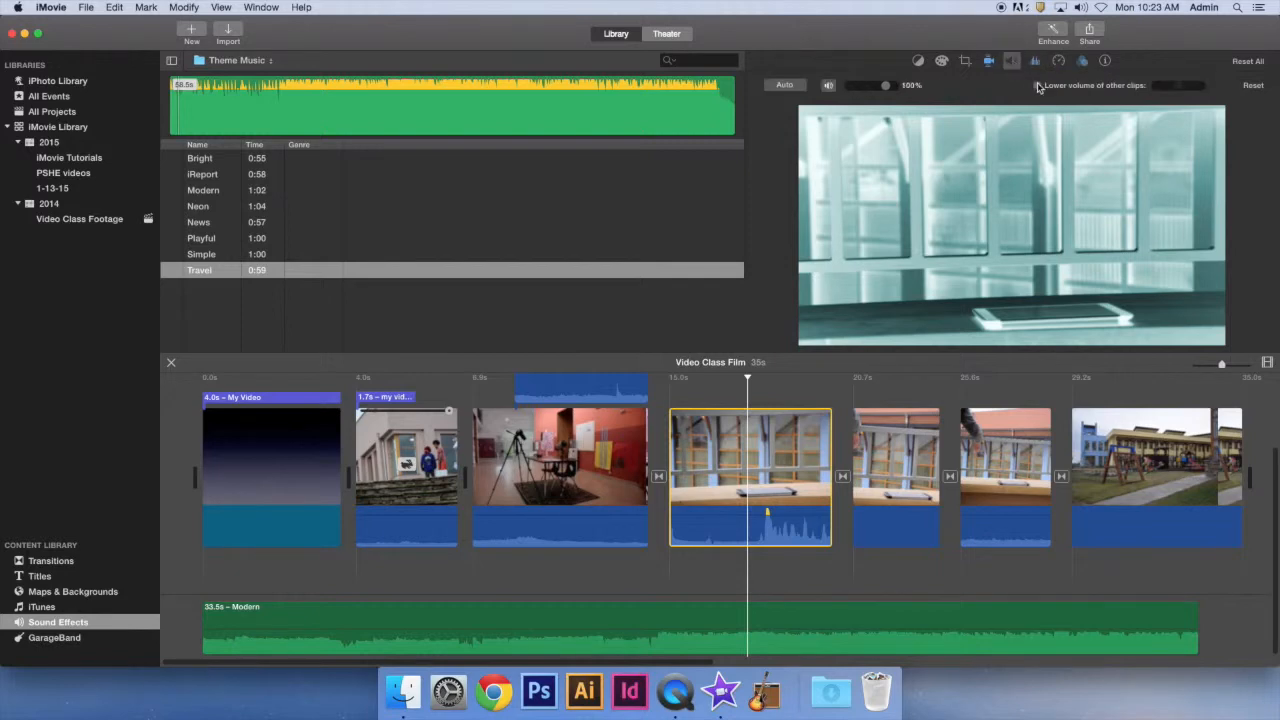
click(1038, 86)
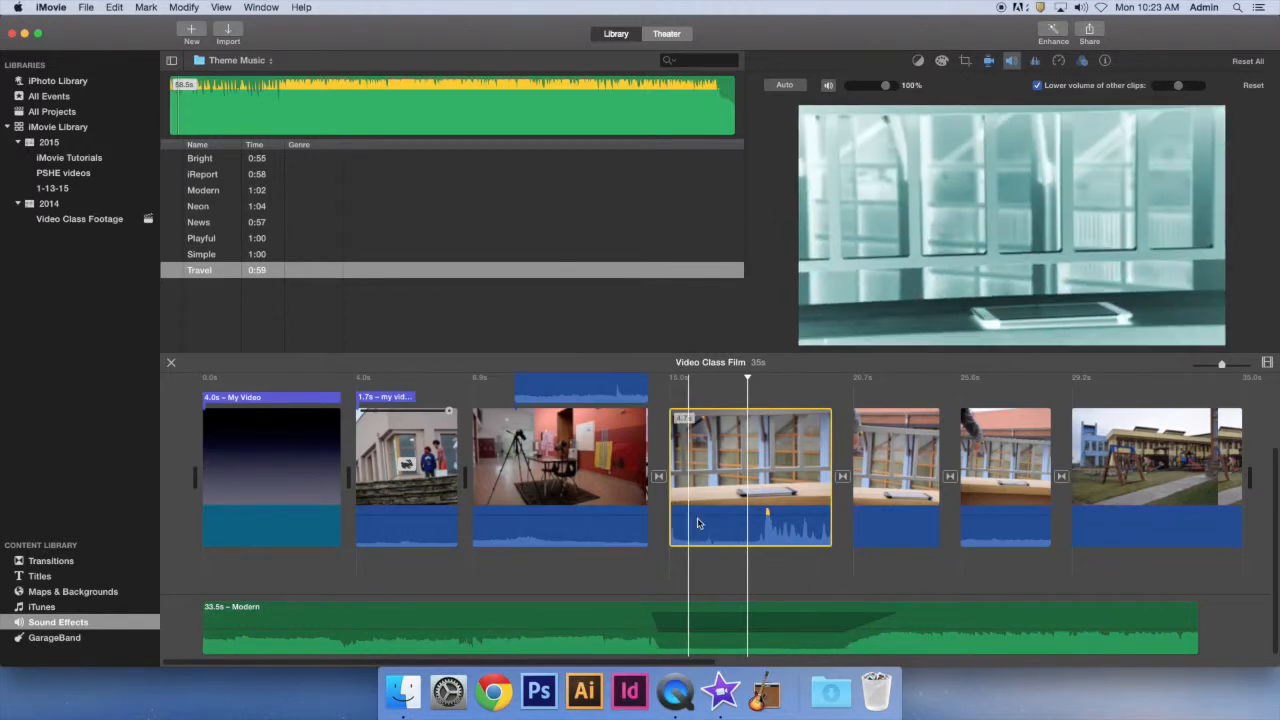
click(715, 452)
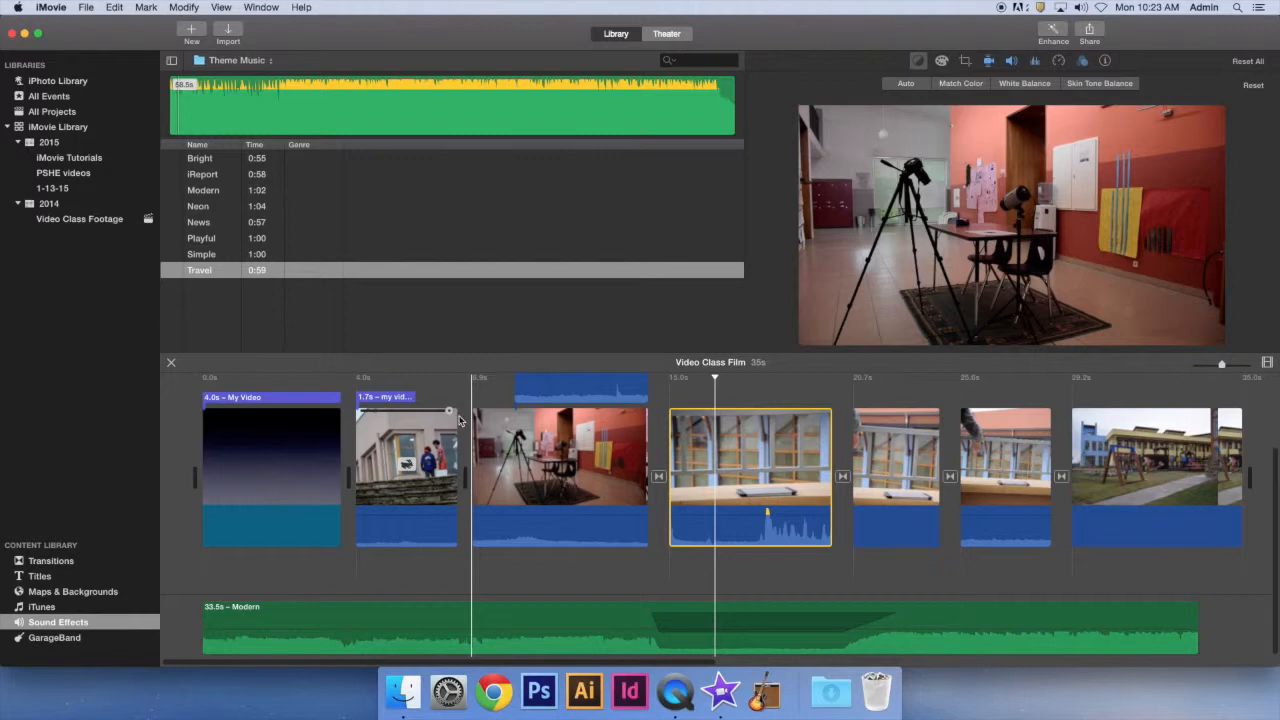
- Start the voiceover recorder and set its input source to AK5370
click(262, 8)
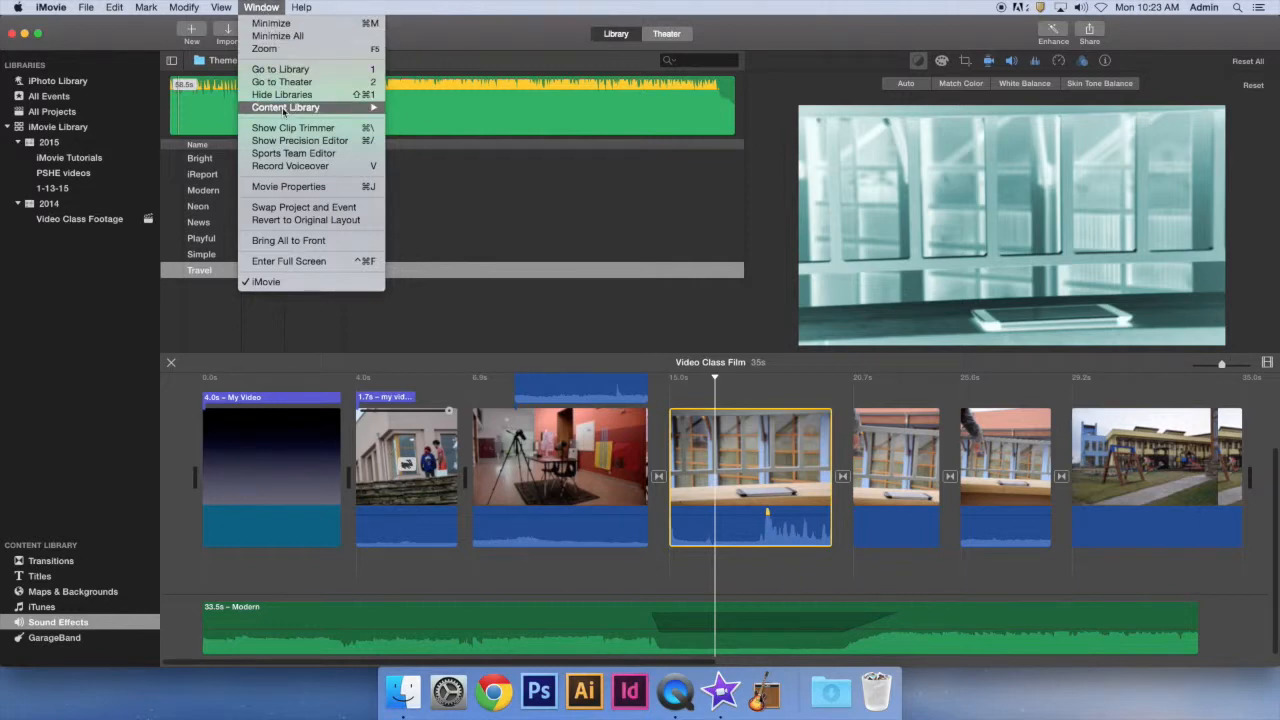
click(304, 167)
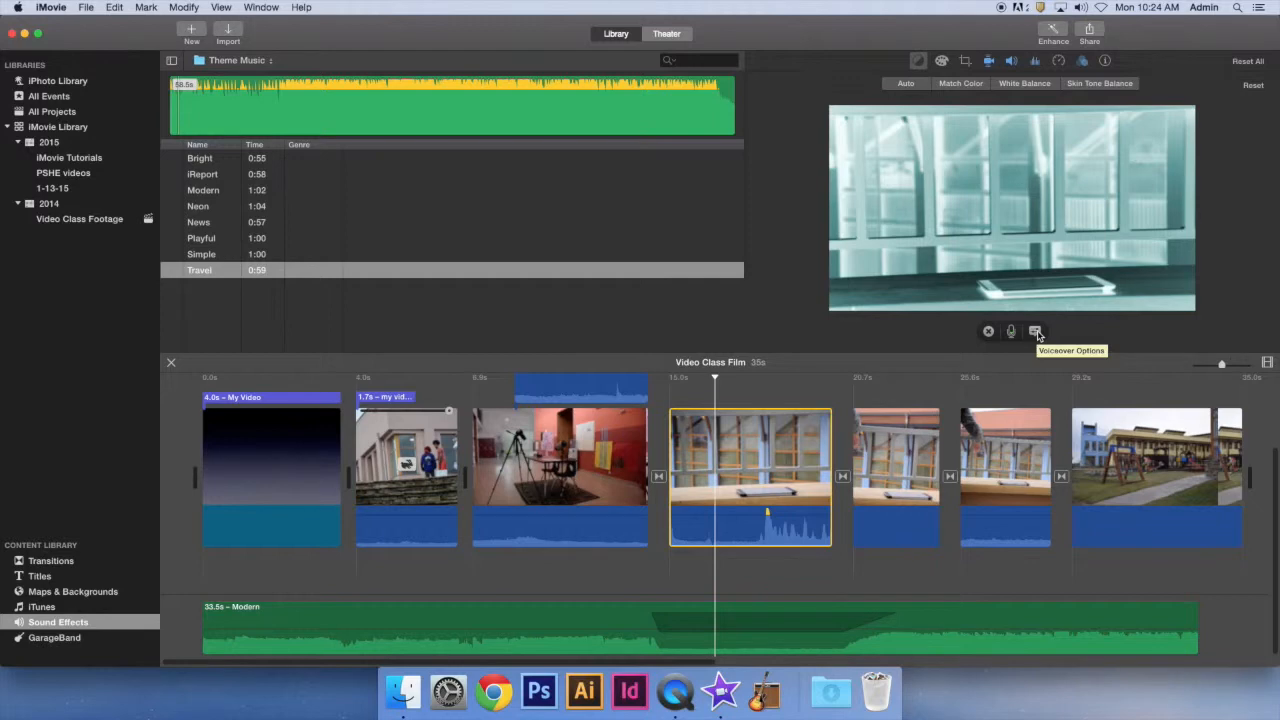
click(1036, 332)
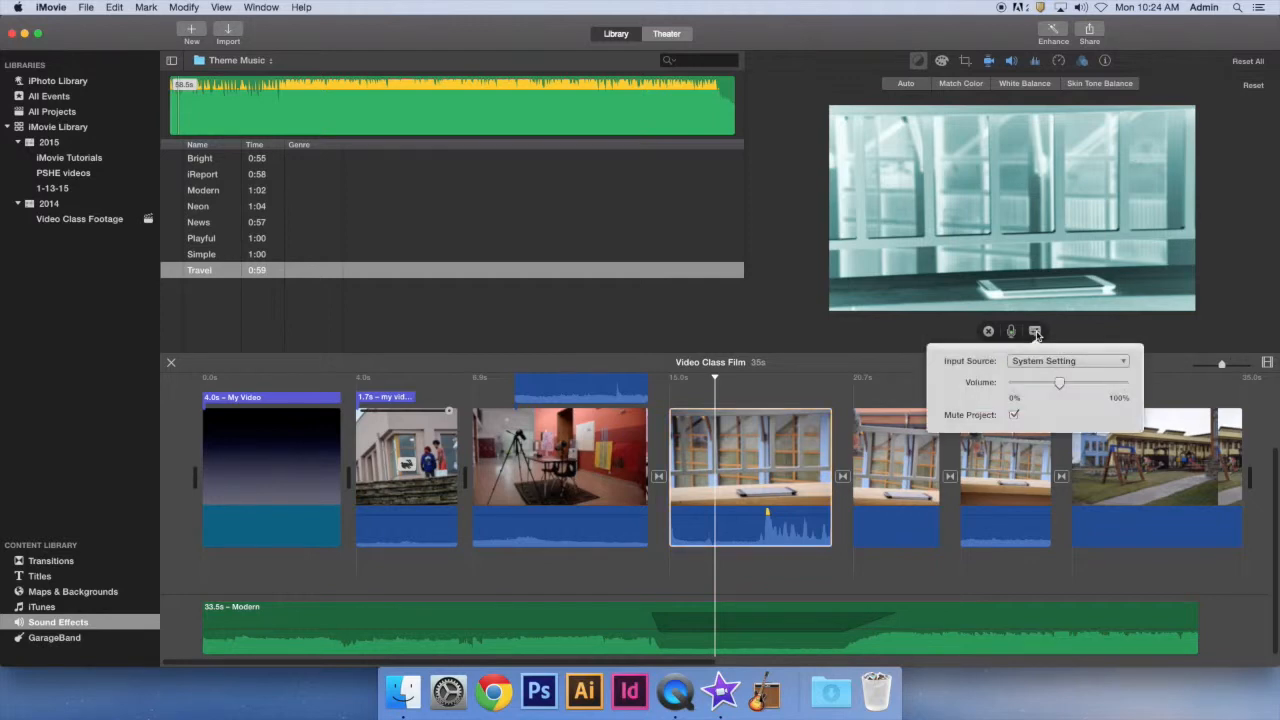
click(1060, 361)
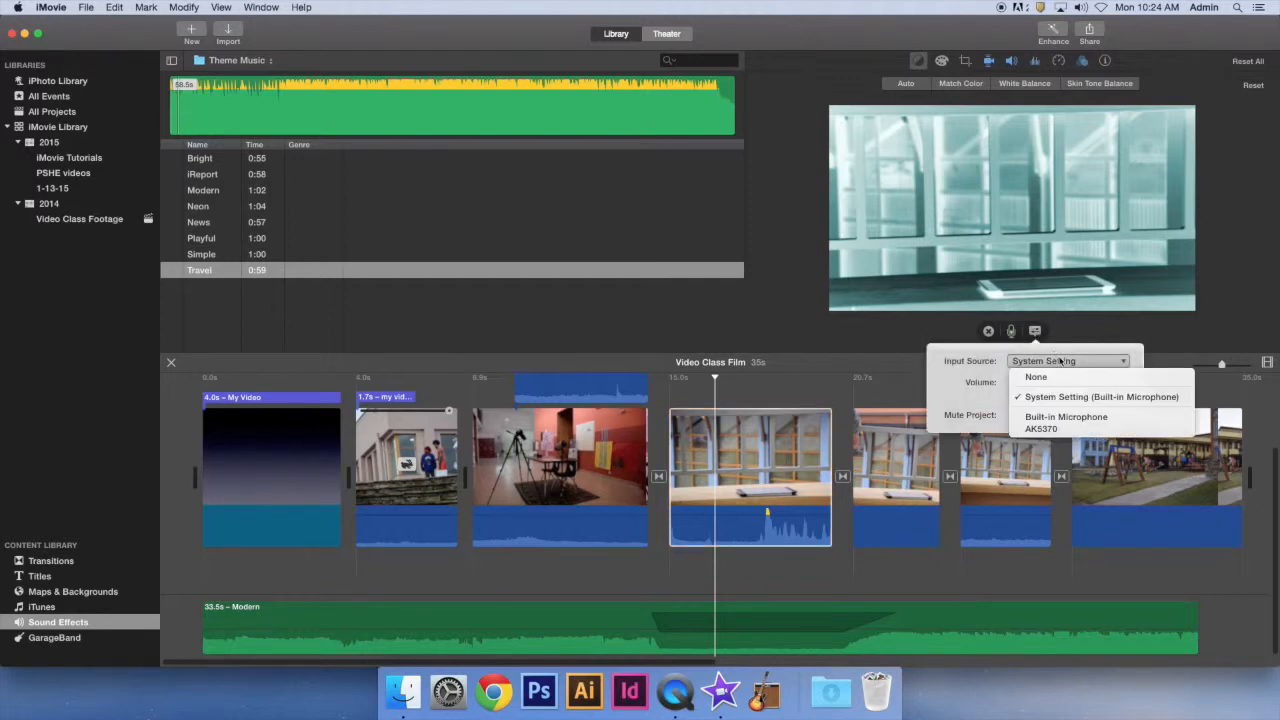
click(1078, 351)
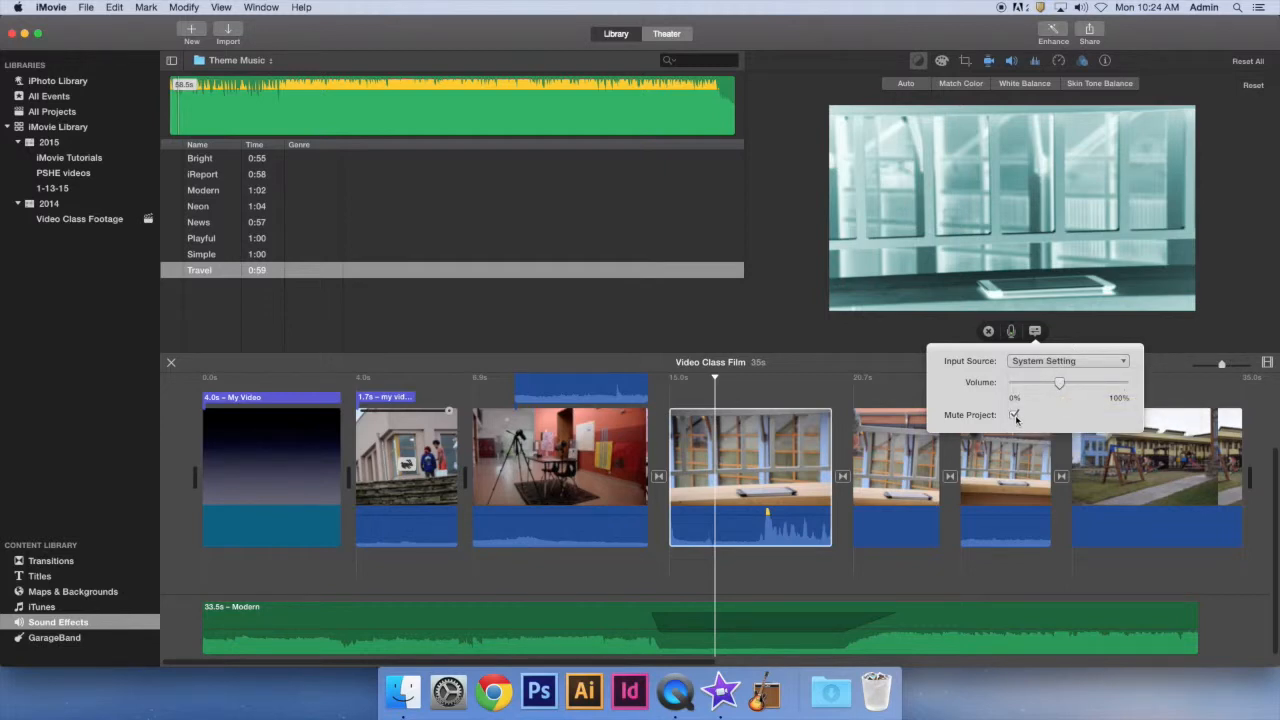
click(1029, 361)
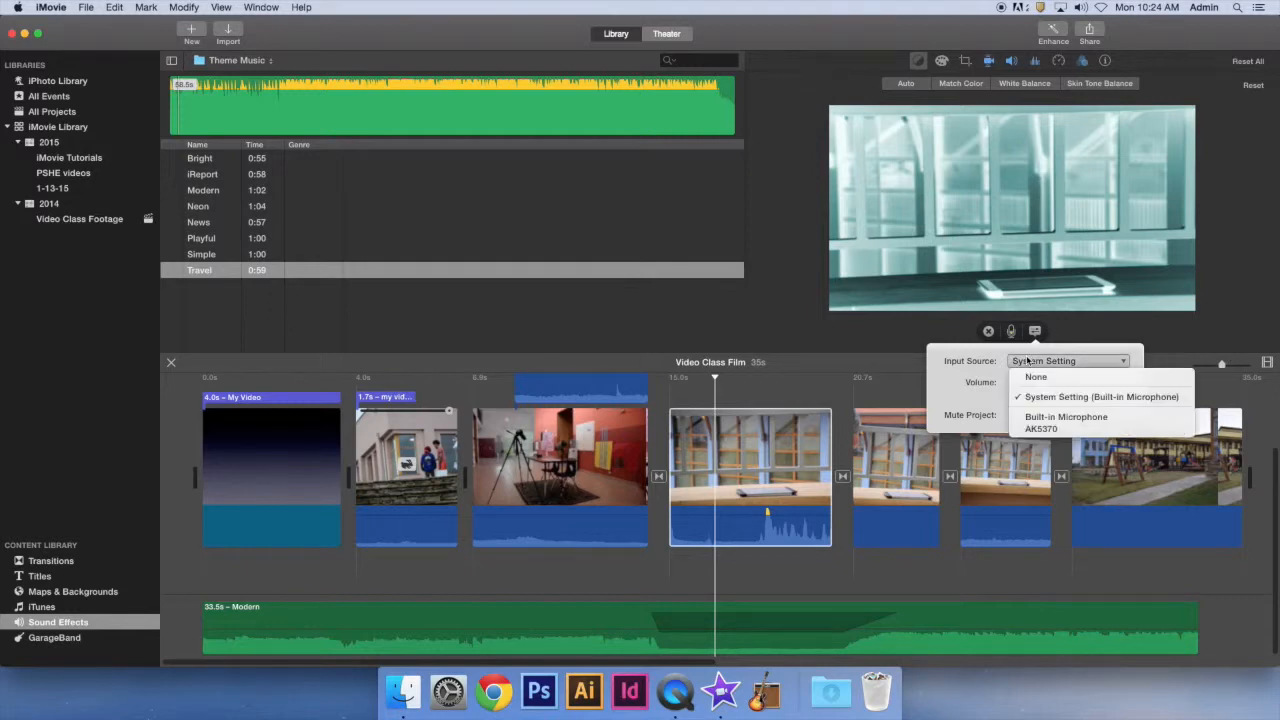
click(1041, 429)
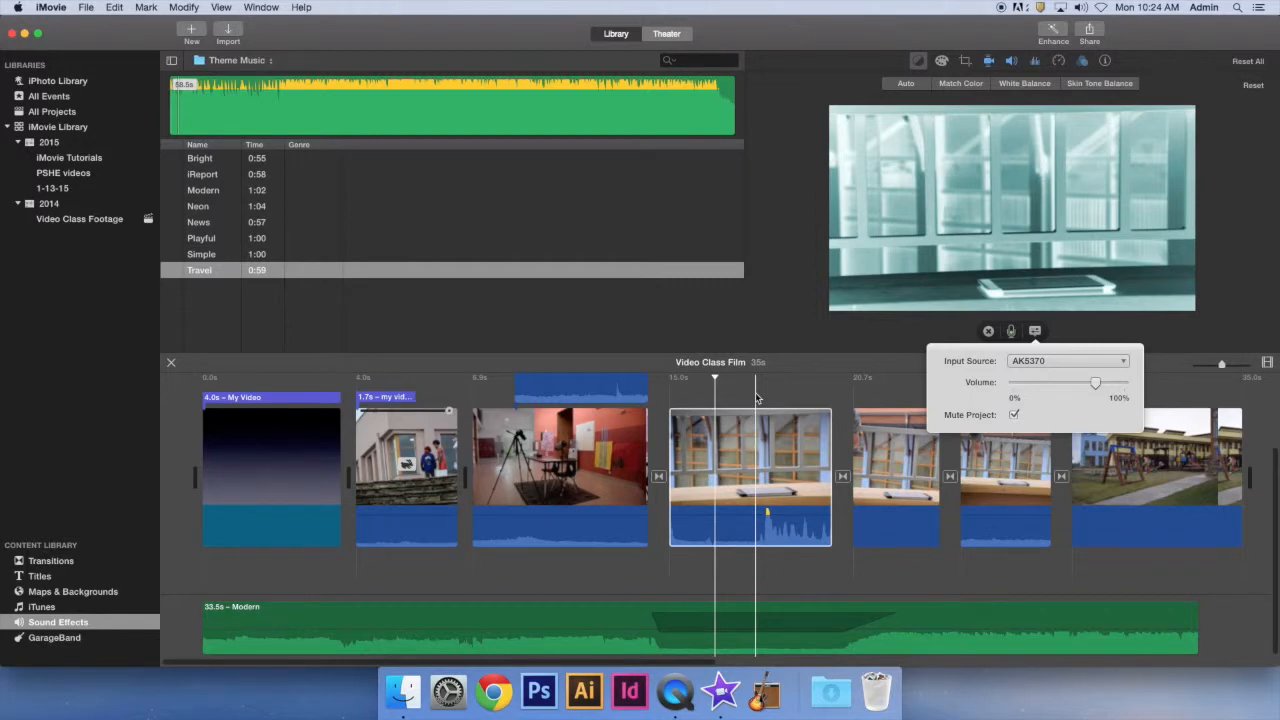
- Record a voiceover about 6.4 seconds long, starting midway through the opening title clip
click(270, 440)
click(268, 440)
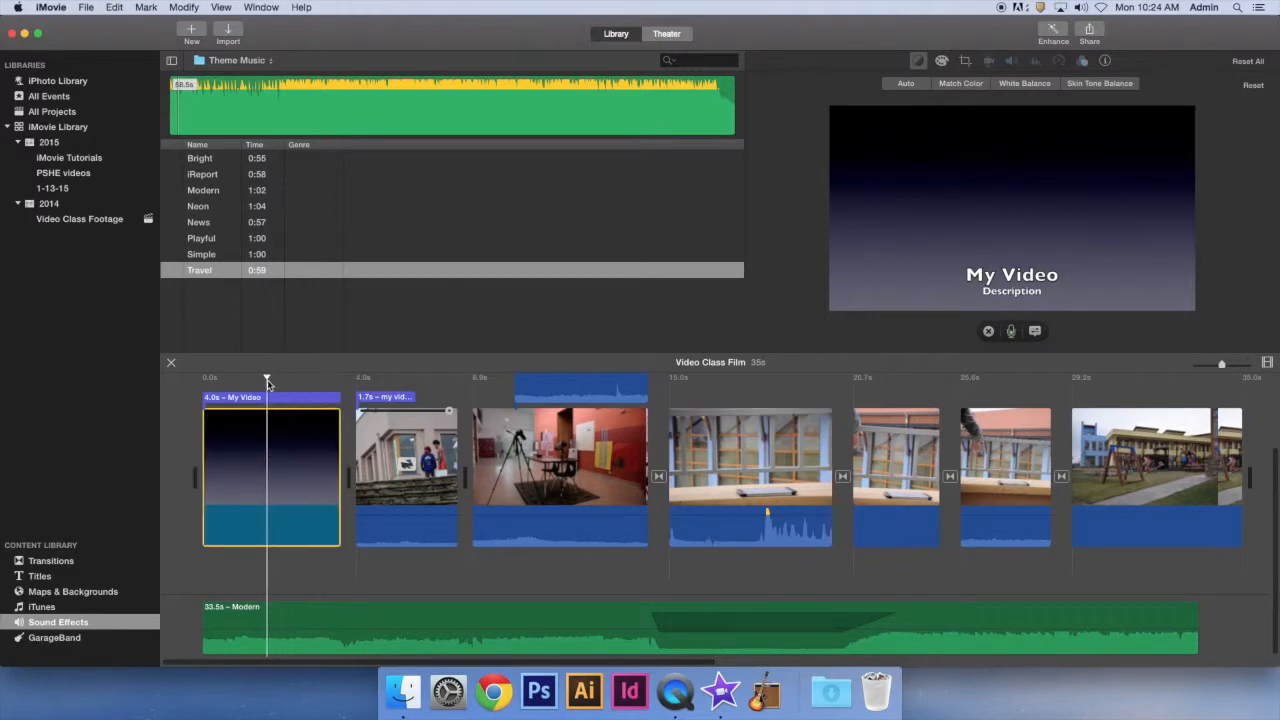
click(1012, 333)
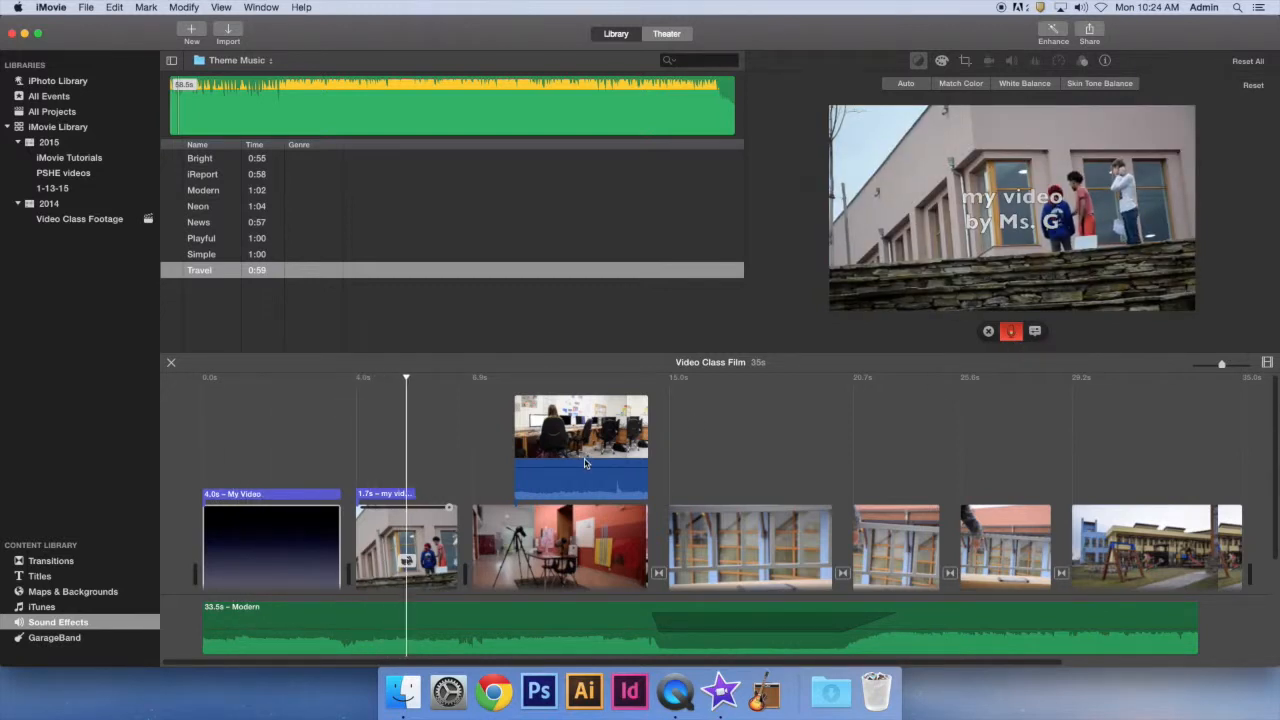
click(1010, 331)
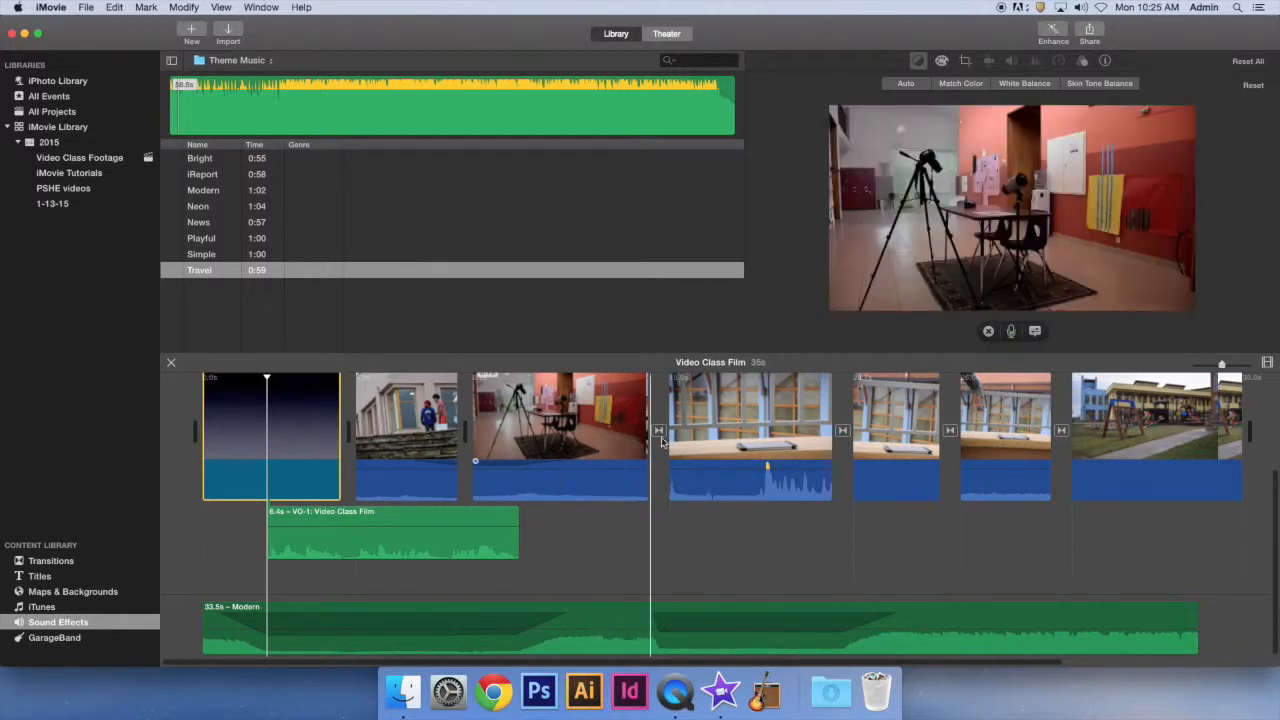
- Detach the audio of the clip just before the playground clip and move the detached audio to straddle the start of the playground clip
scroll(707, 436, up, 3)
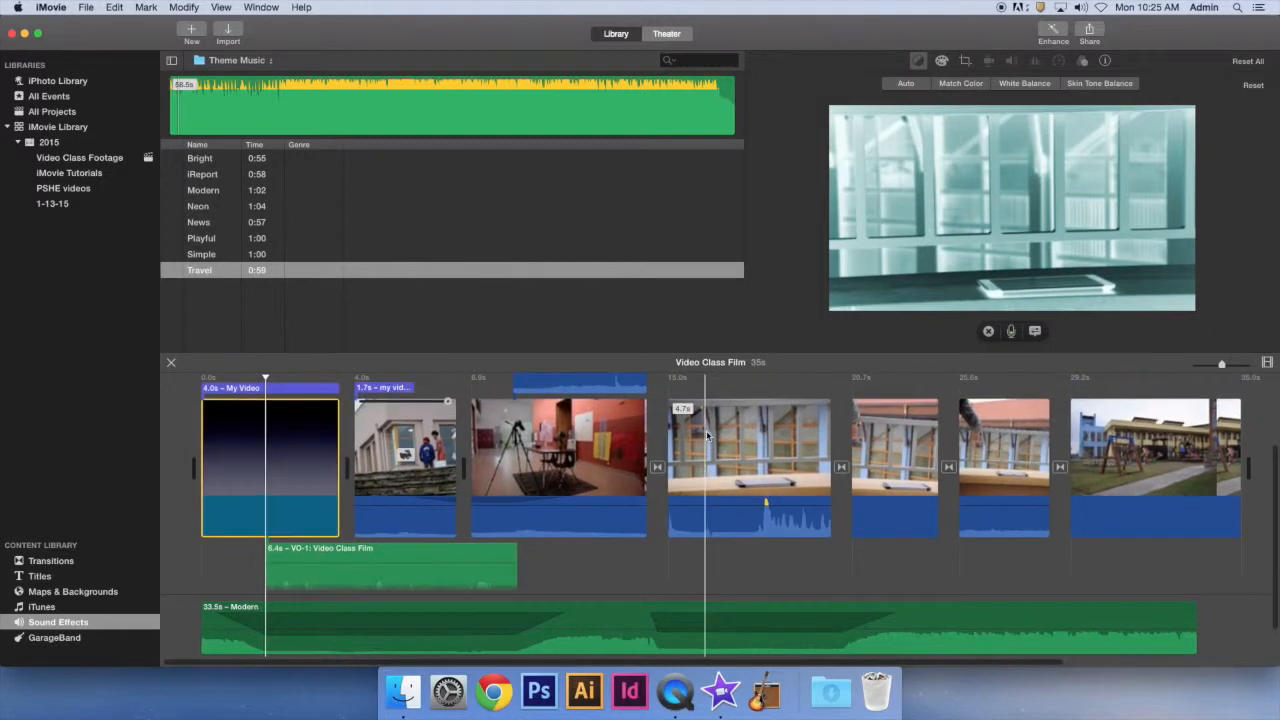
click(1007, 450)
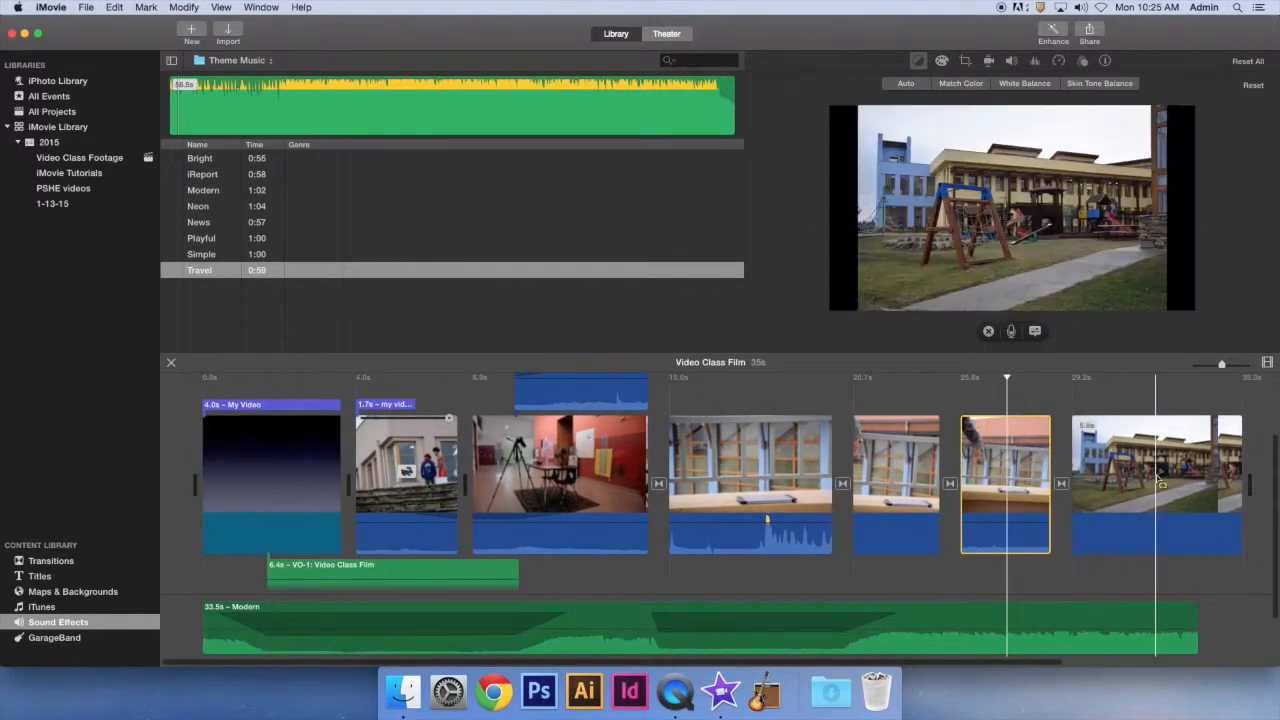
right_click(1005, 466)
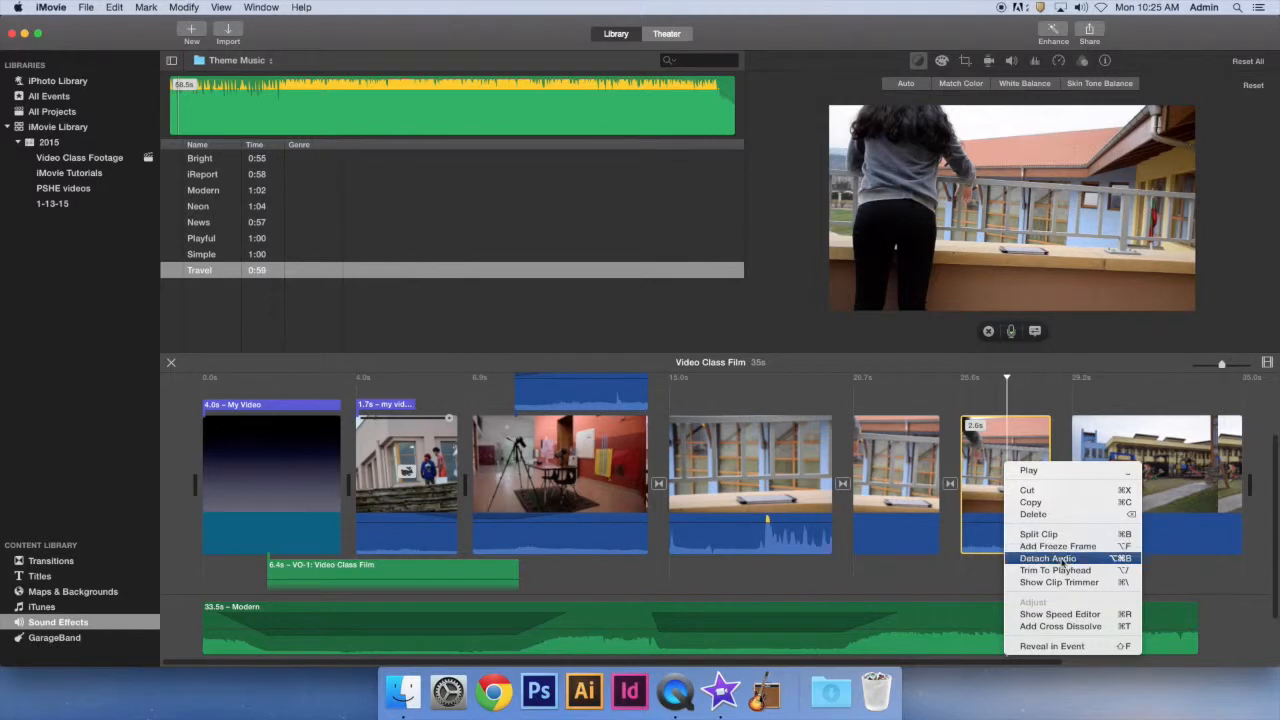
click(1059, 562)
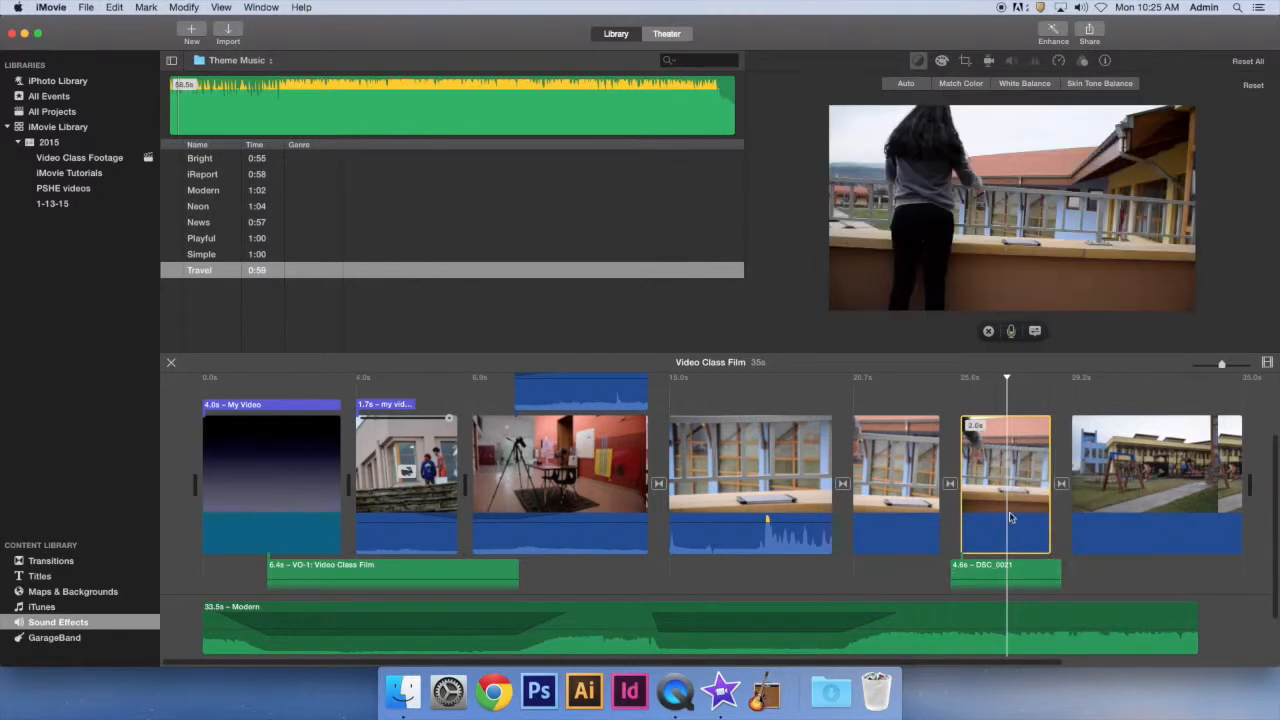
scroll(1011, 516, down, 3)
drag(1011, 516, 1134, 524)
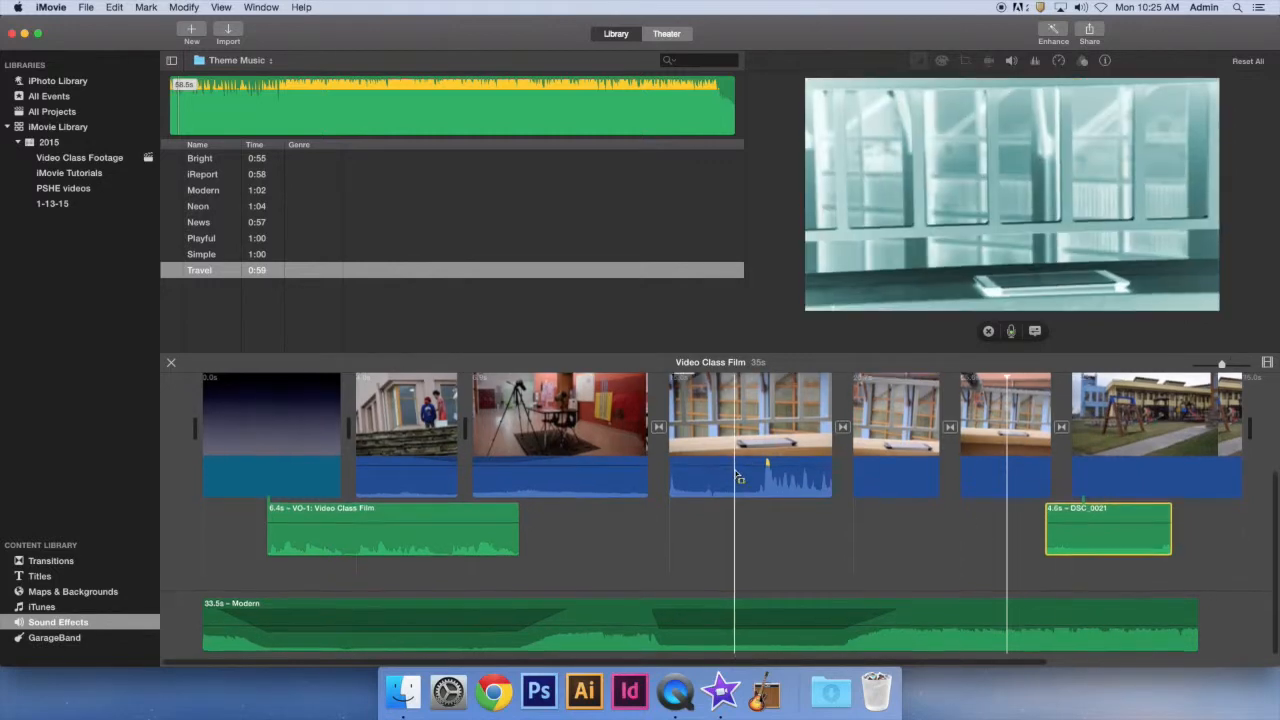
- Try the Pitch Down 4 audio effect on the 5.1-second tripod clip and set its audio effect back to None
scroll(580, 480, up, 3)
scroll(580, 486, down, 1)
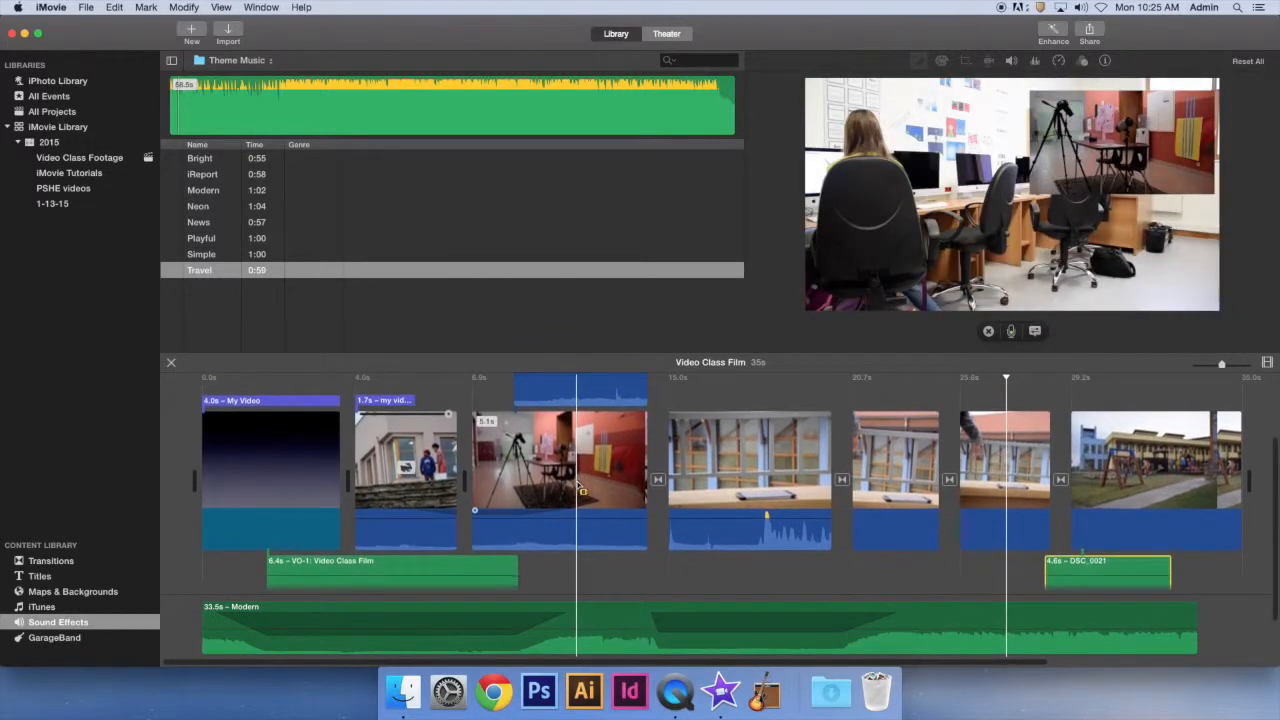
click(575, 484)
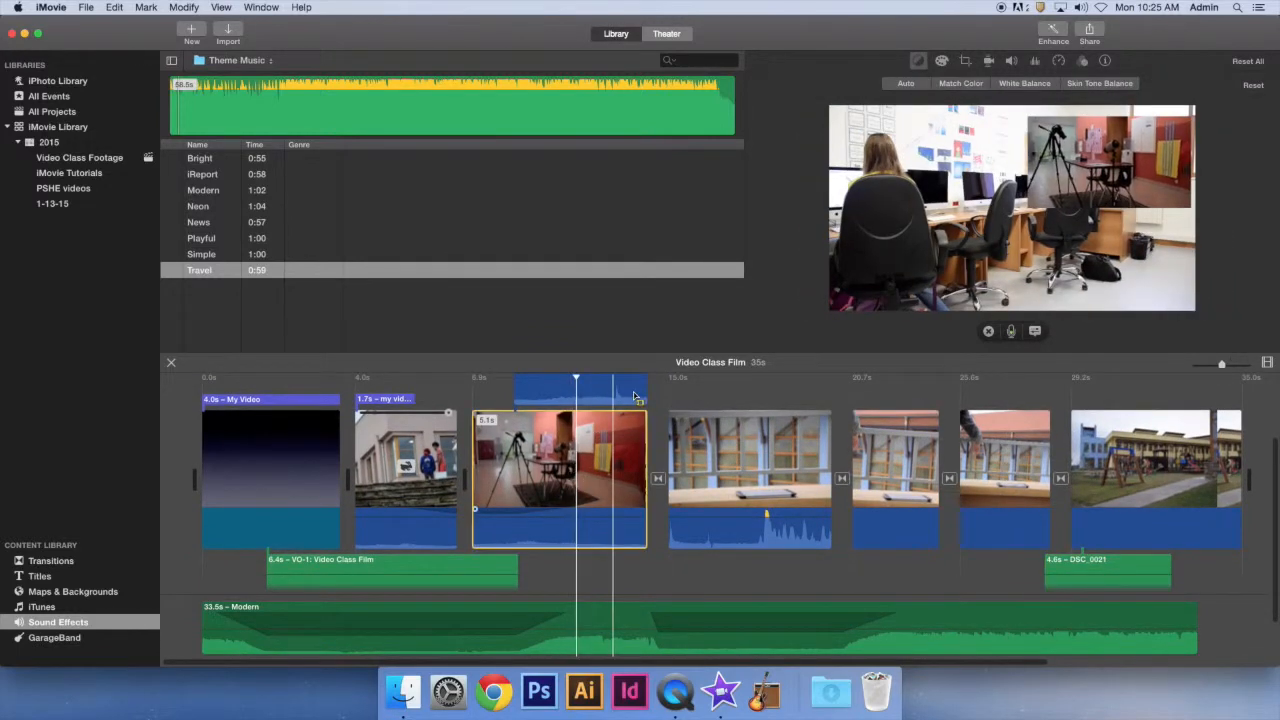
click(1083, 62)
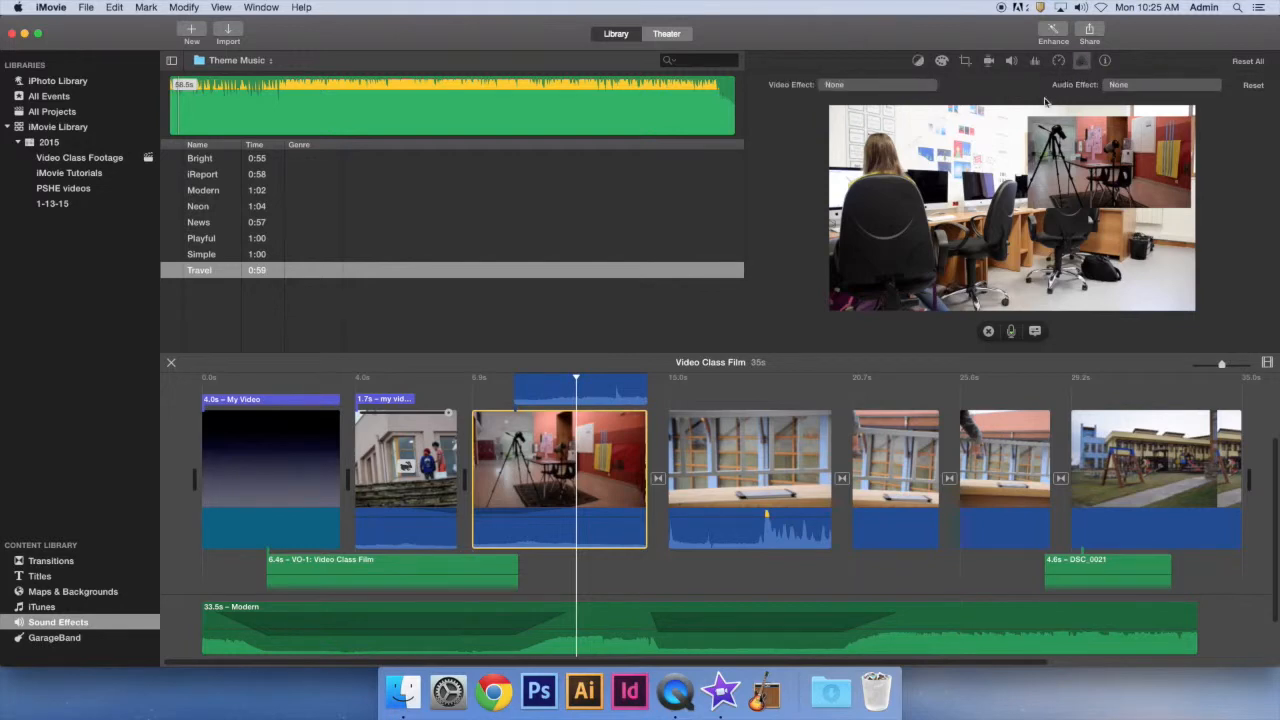
click(1161, 91)
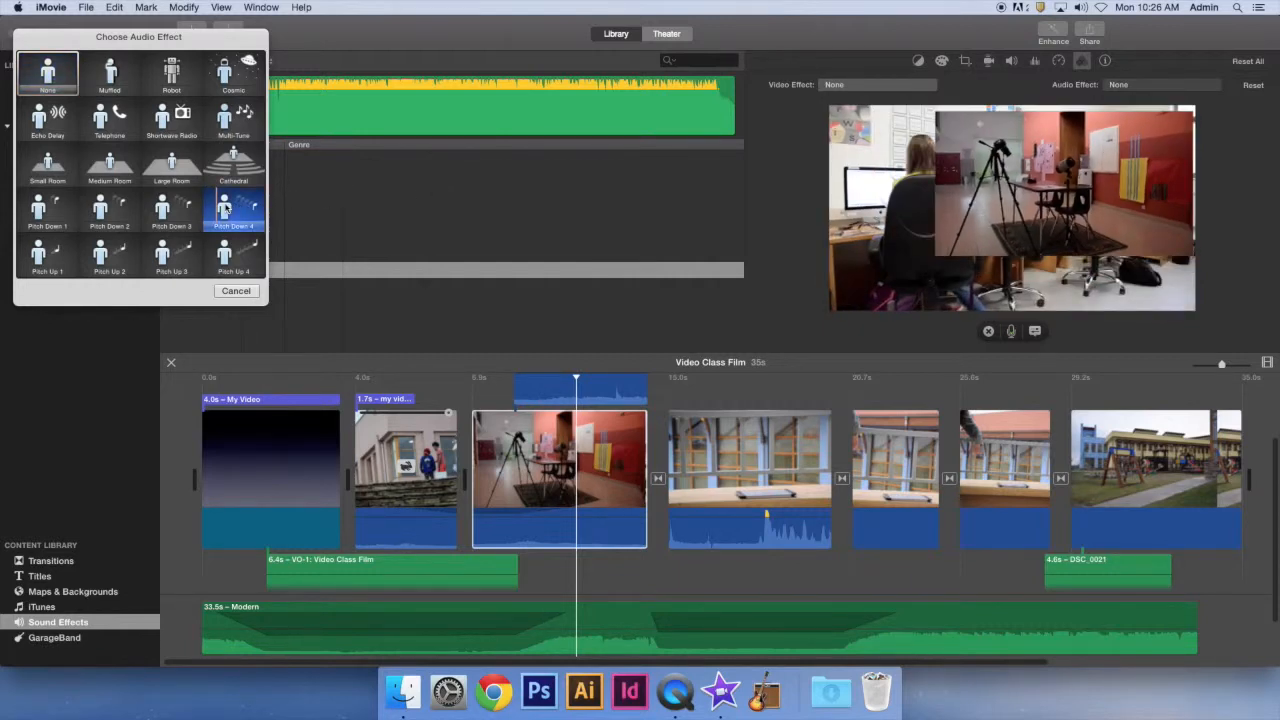
click(226, 209)
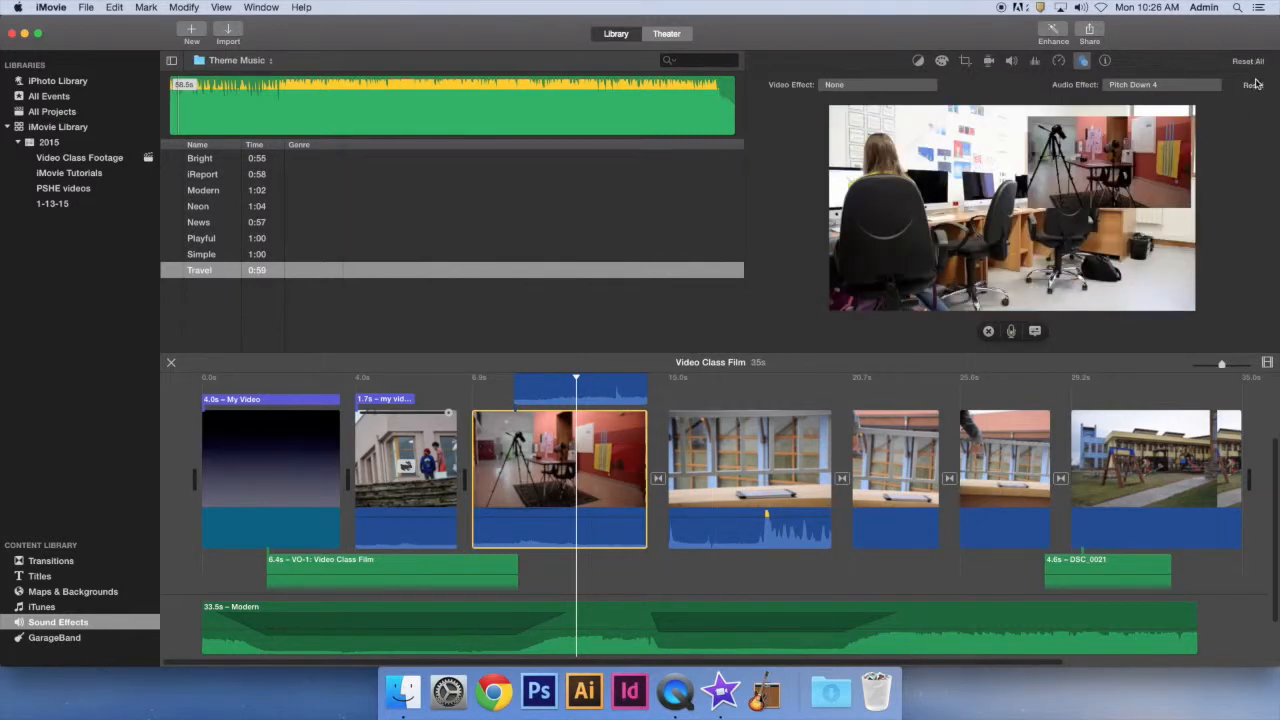
click(1211, 86)
click(42, 68)
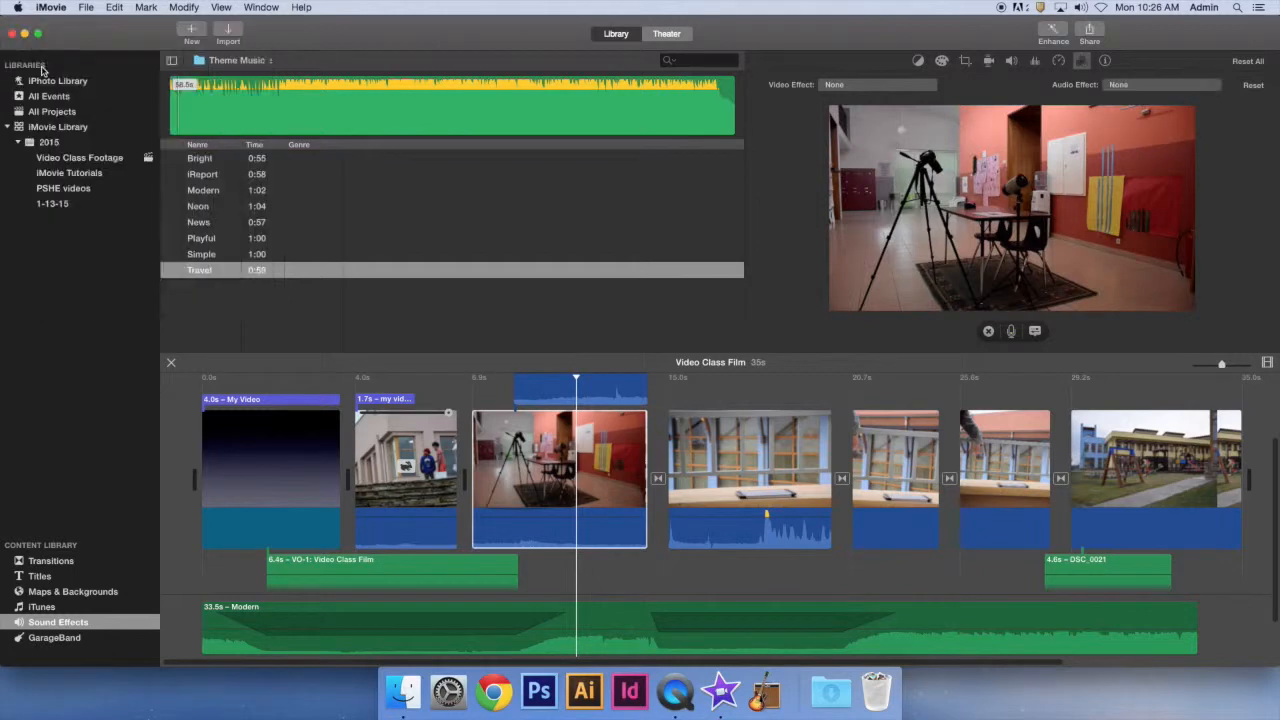